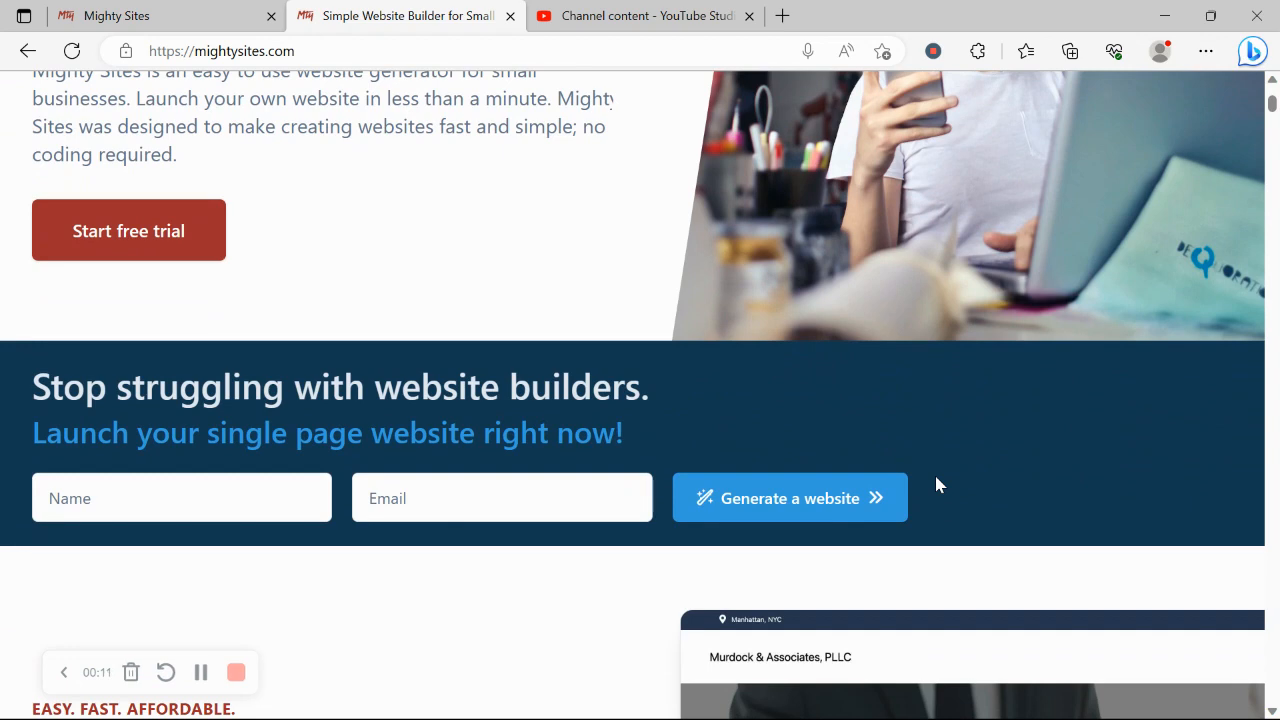
# Scroll the mightysites.com homepage down to the 'Create a one page website' heading.
pyautogui.scroll(-3, 936, 485)
pyautogui.scroll(-5, 936, 485)
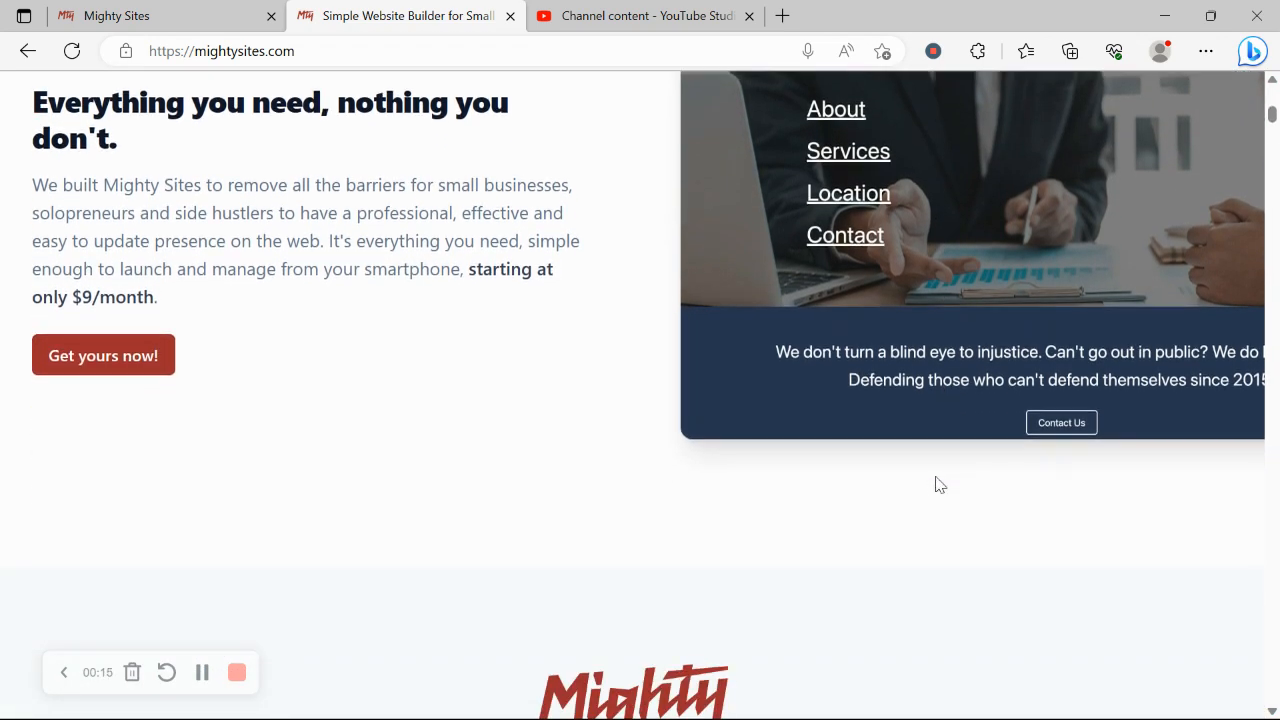
pyautogui.scroll(-4, 939, 485)
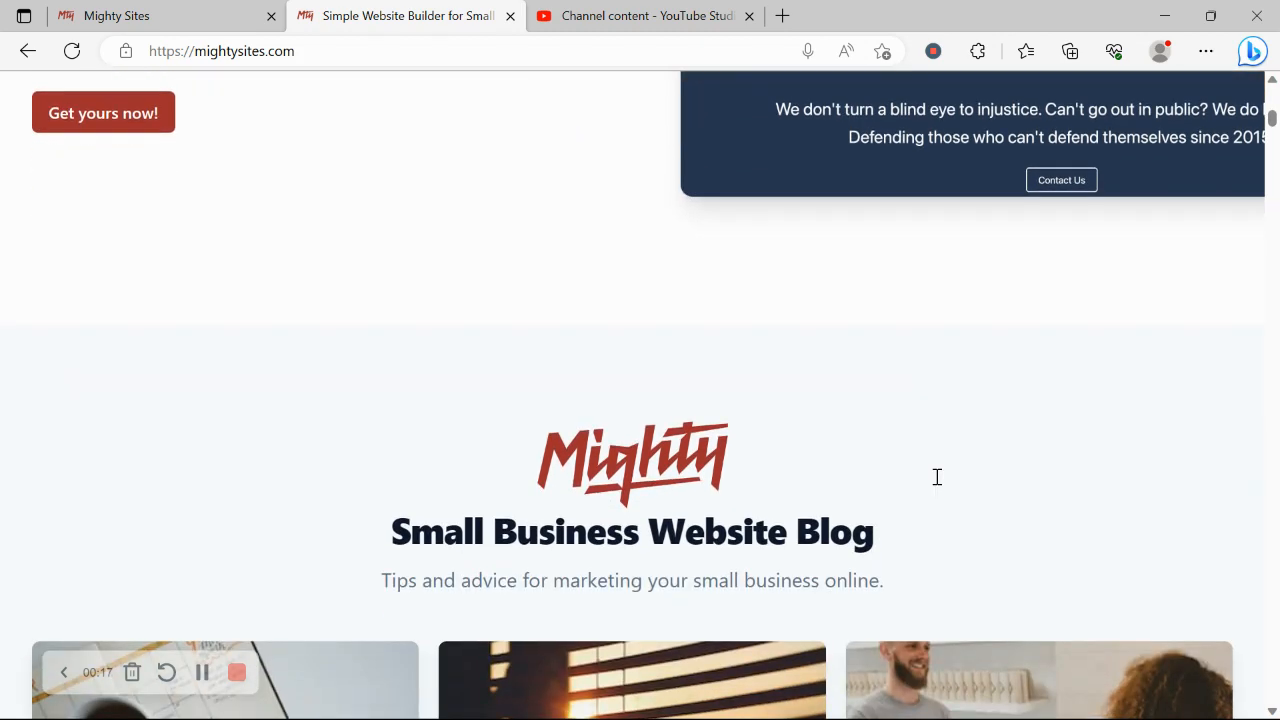
pyautogui.scroll(-4, 939, 485)
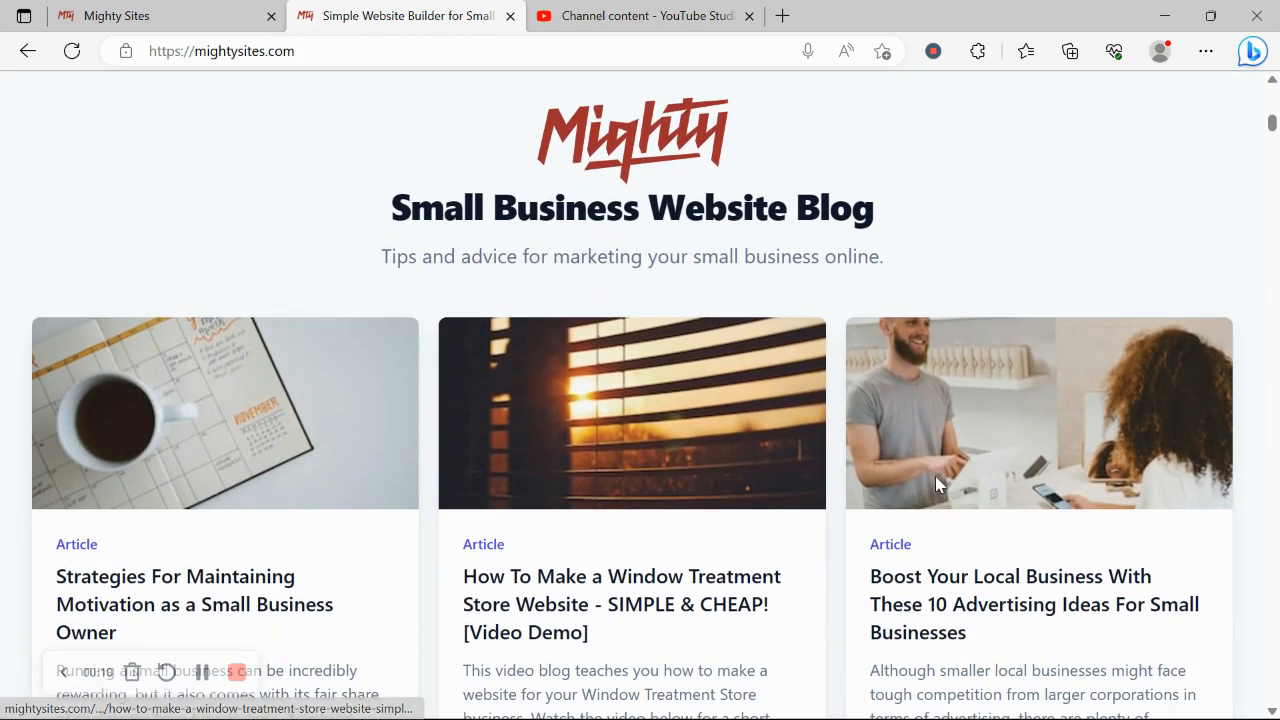
pyautogui.scroll(-5, 936, 480)
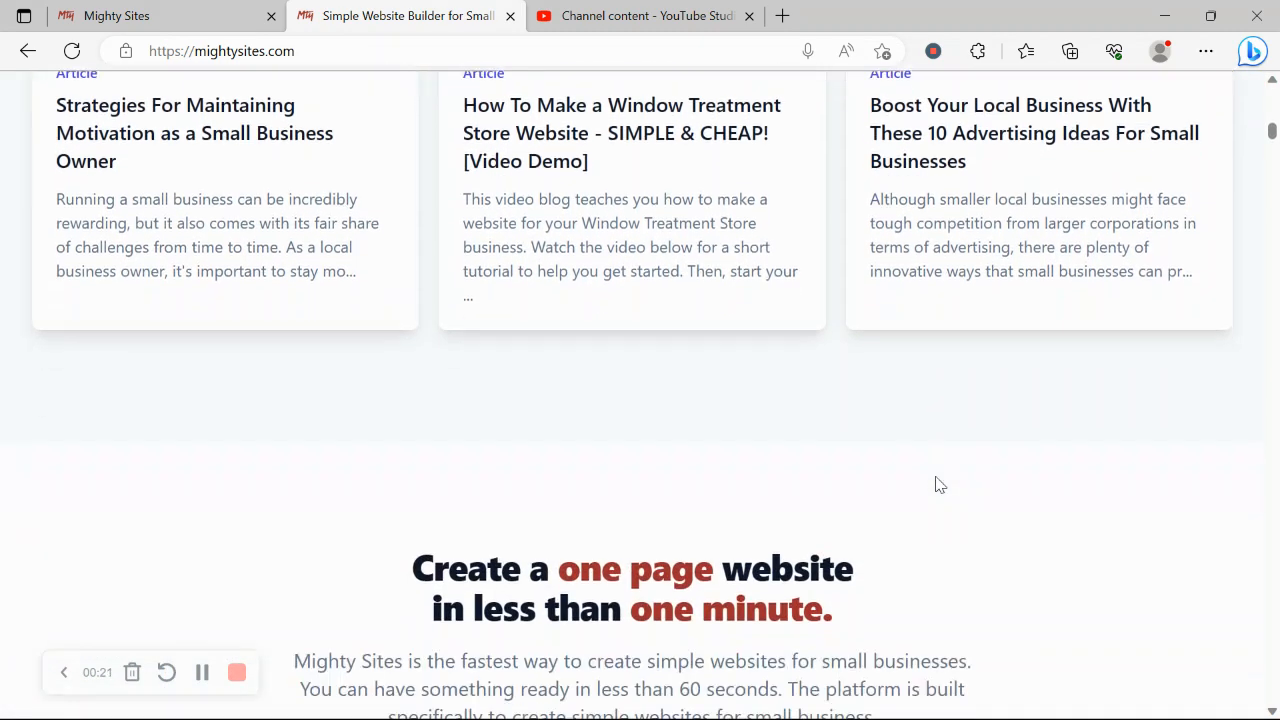
pyautogui.moveTo(377, 538); pyautogui.dragTo(908, 596)
# Scroll on to 'Instant templates for hundreds of markets', then switch to the app's site-creation page.
pyautogui.scroll(-5, 866, 614)
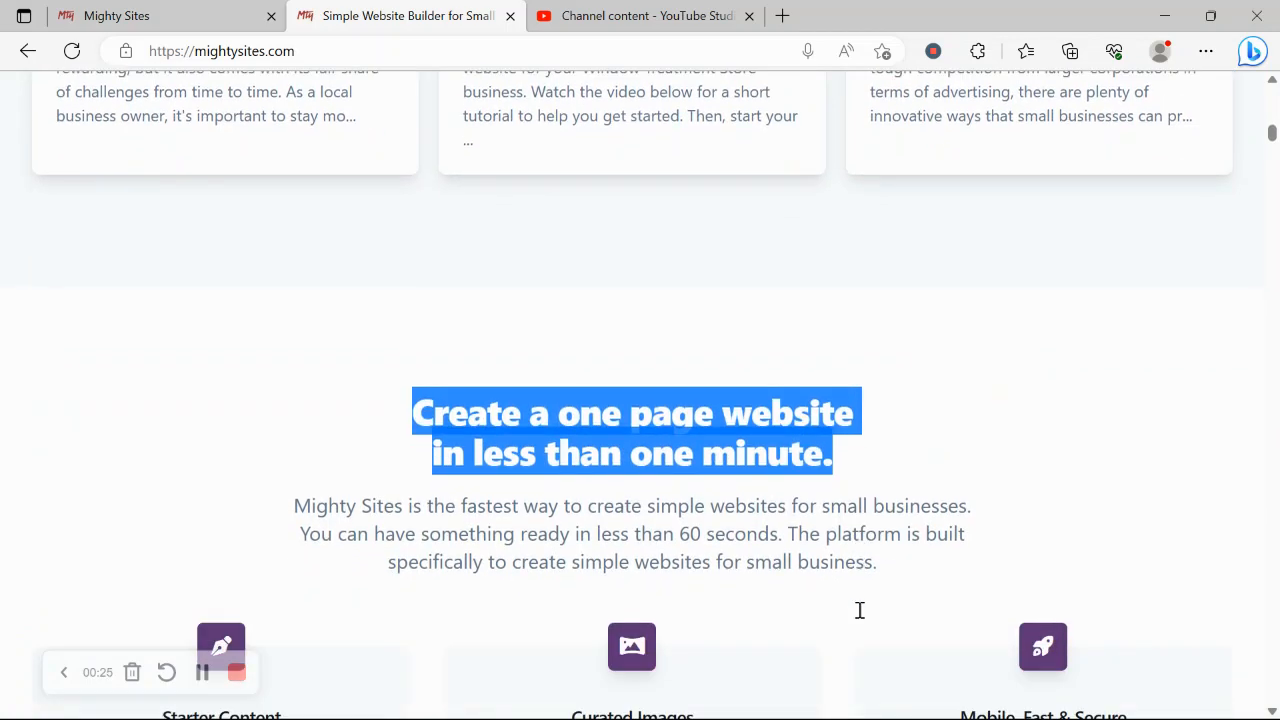
pyautogui.scroll(-1, 862, 618)
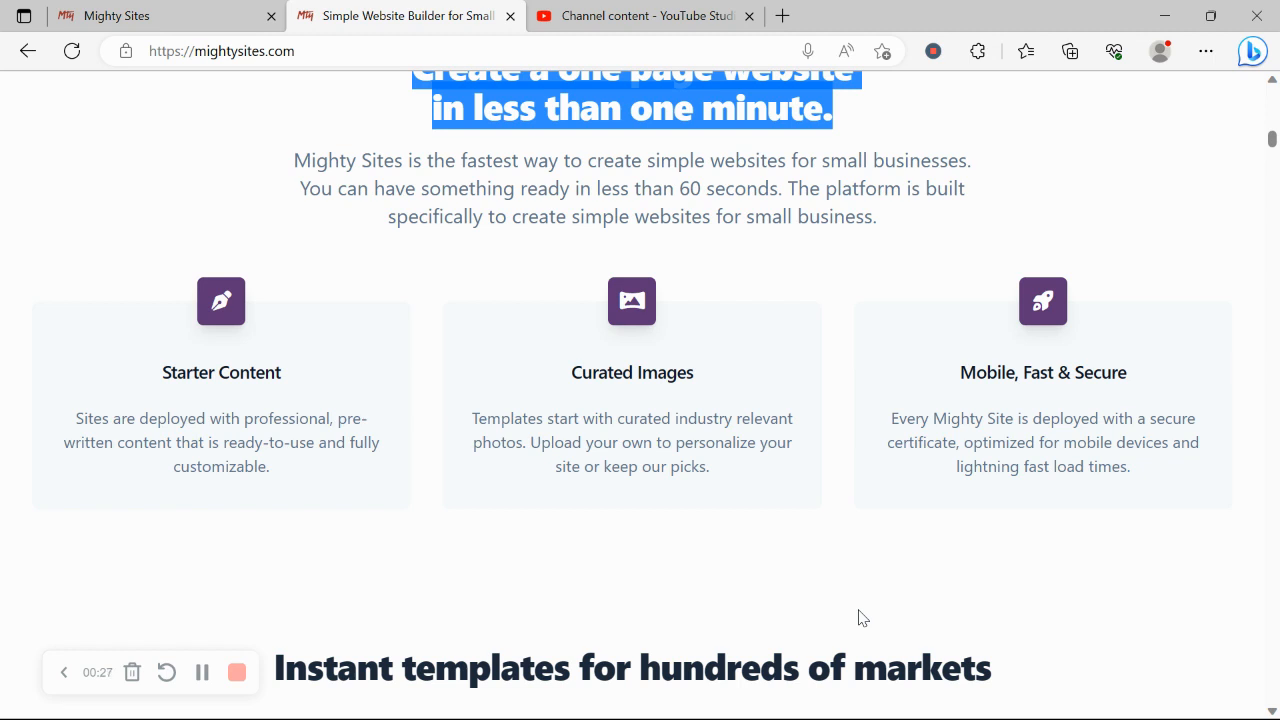
pyautogui.scroll(-1, 862, 618)
pyautogui.tripleClick(557, 601)
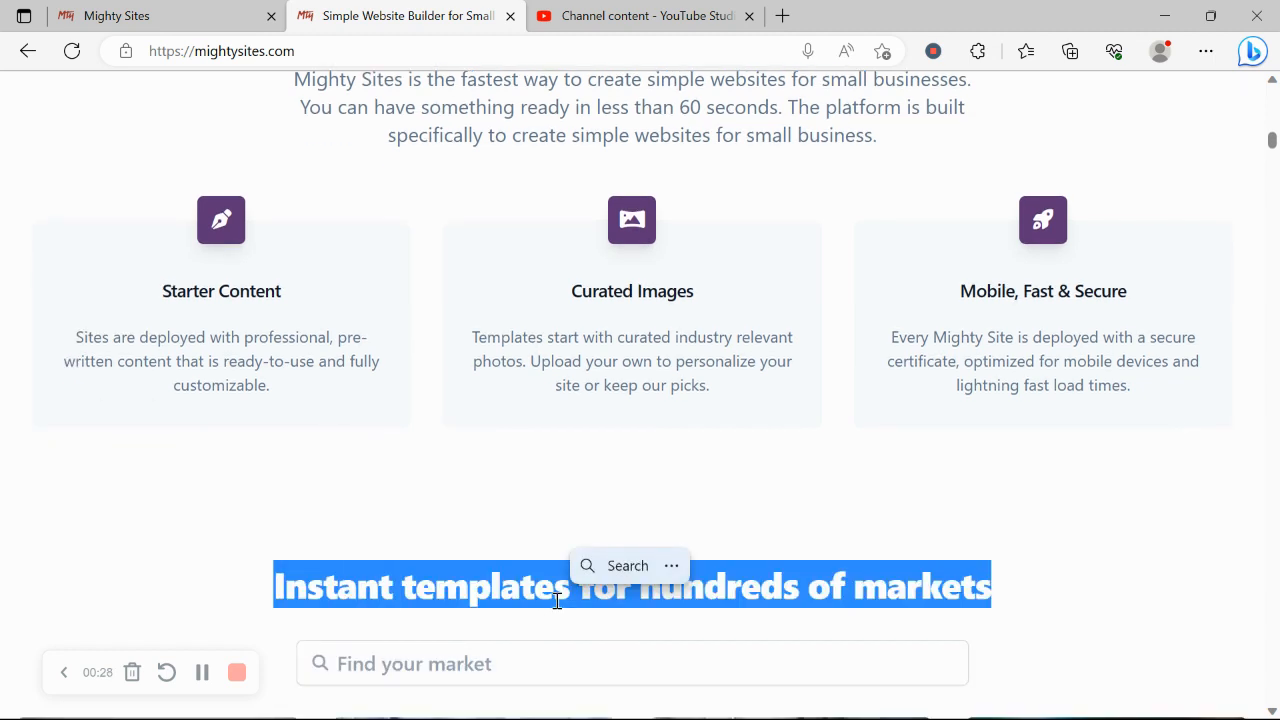
pyautogui.click(280, 524)
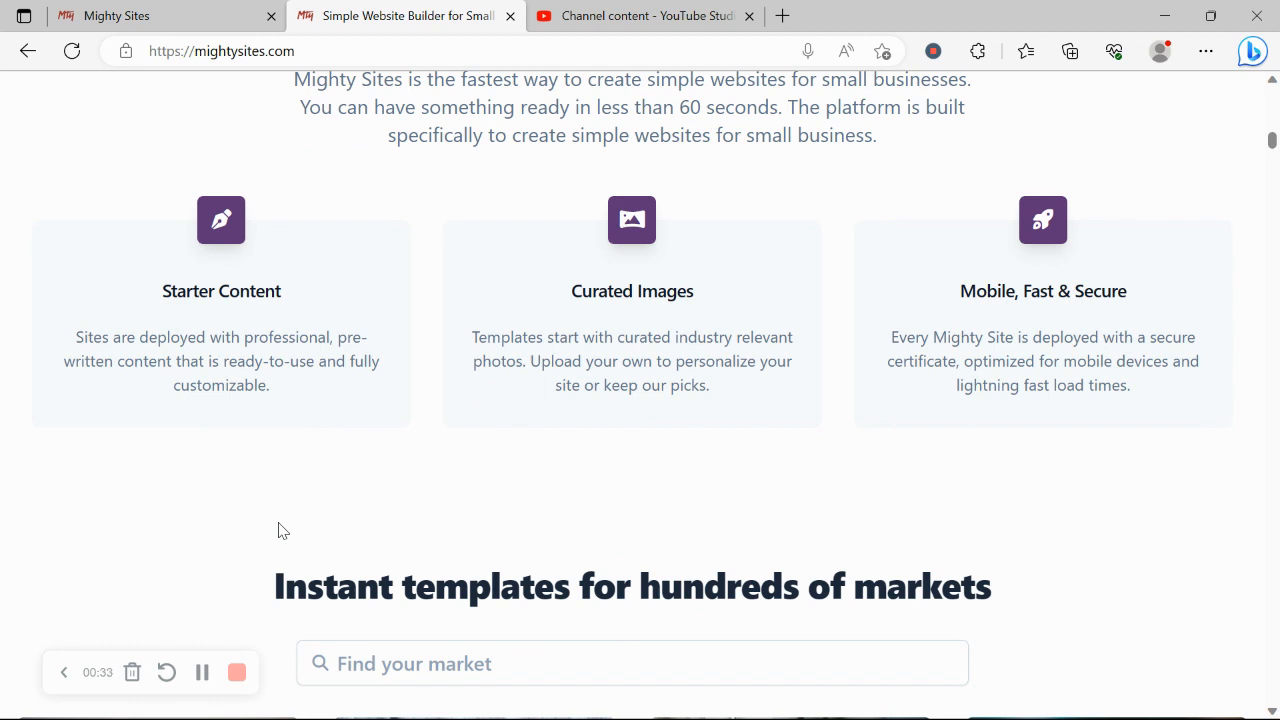
pyautogui.click(178, 10)
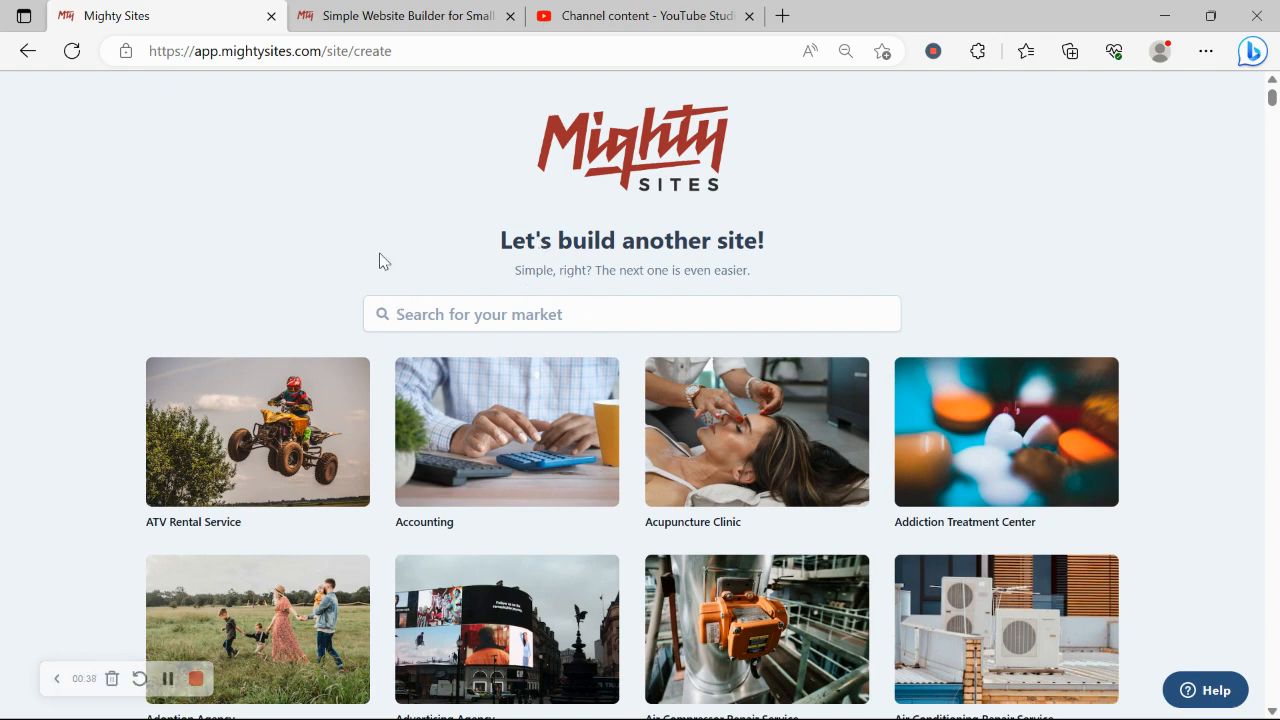
# Search the market templates for 'herb' and pick the Herb Shop template.
pyautogui.scroll(-3, 379, 261)
pyautogui.scroll(-5, 379, 261)
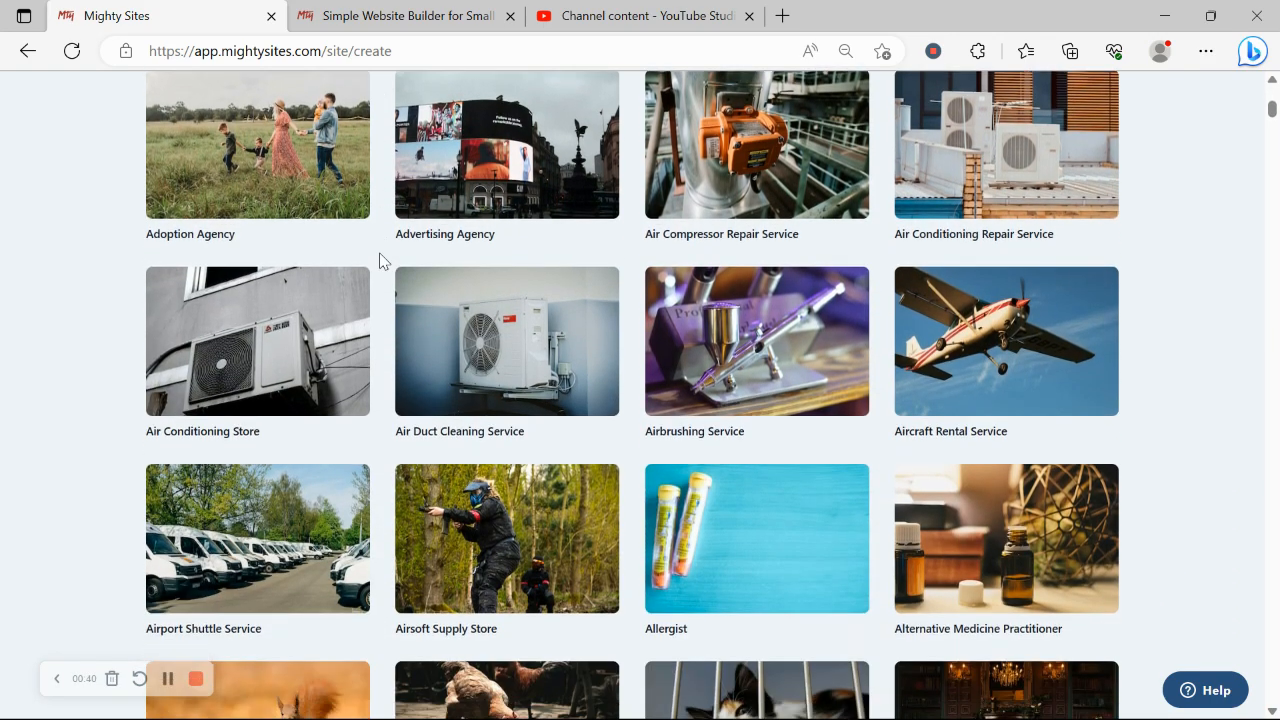
pyautogui.scroll(-6, 379, 261)
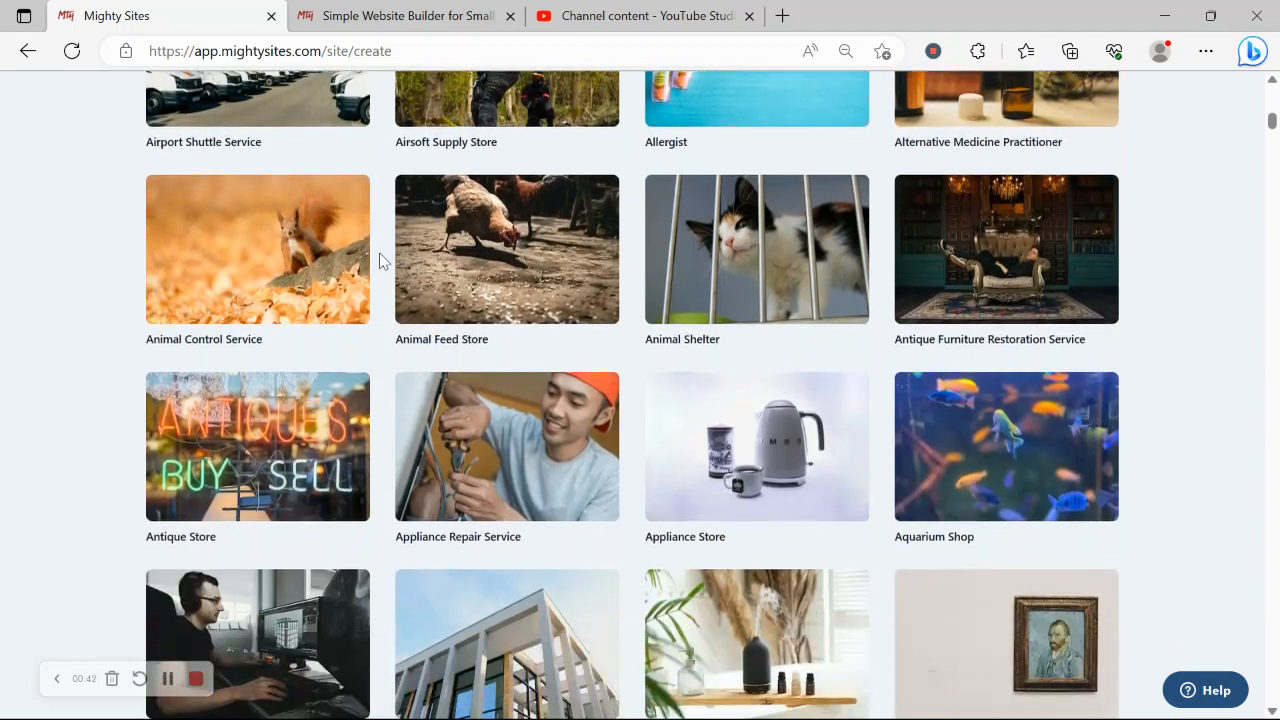
pyautogui.scroll(-6, 379, 261)
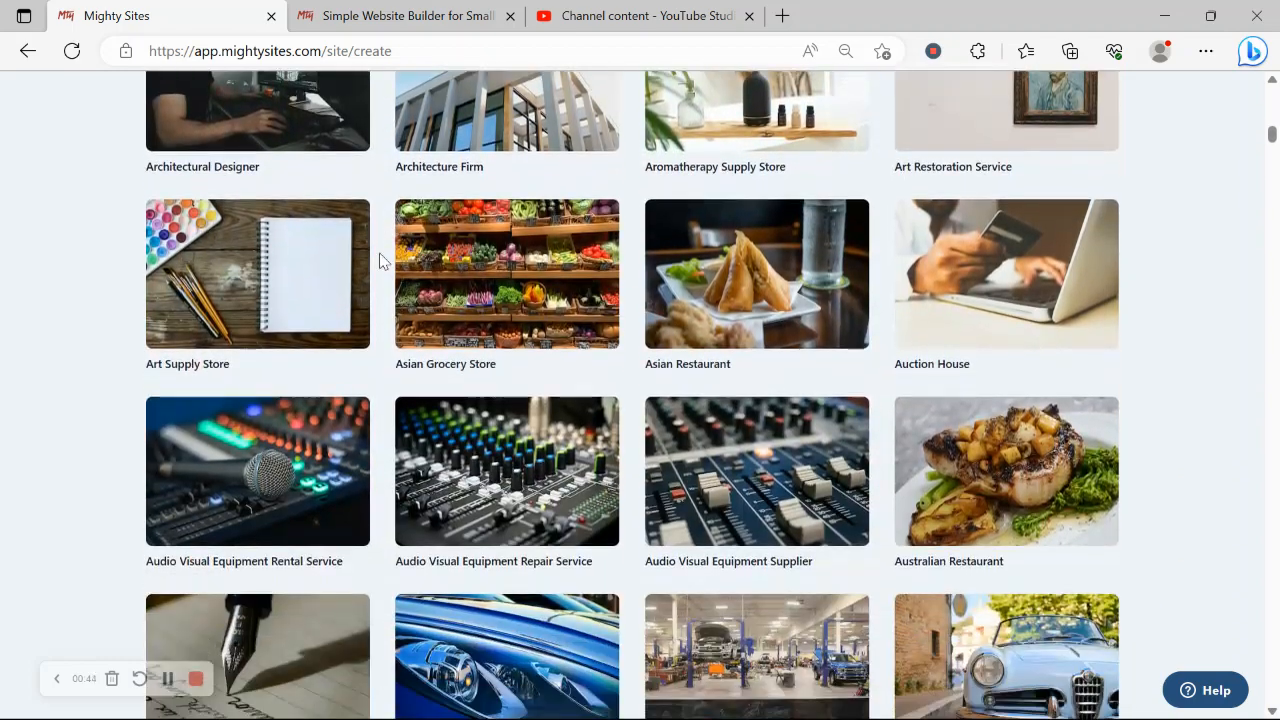
pyautogui.scroll(-3, 379, 261)
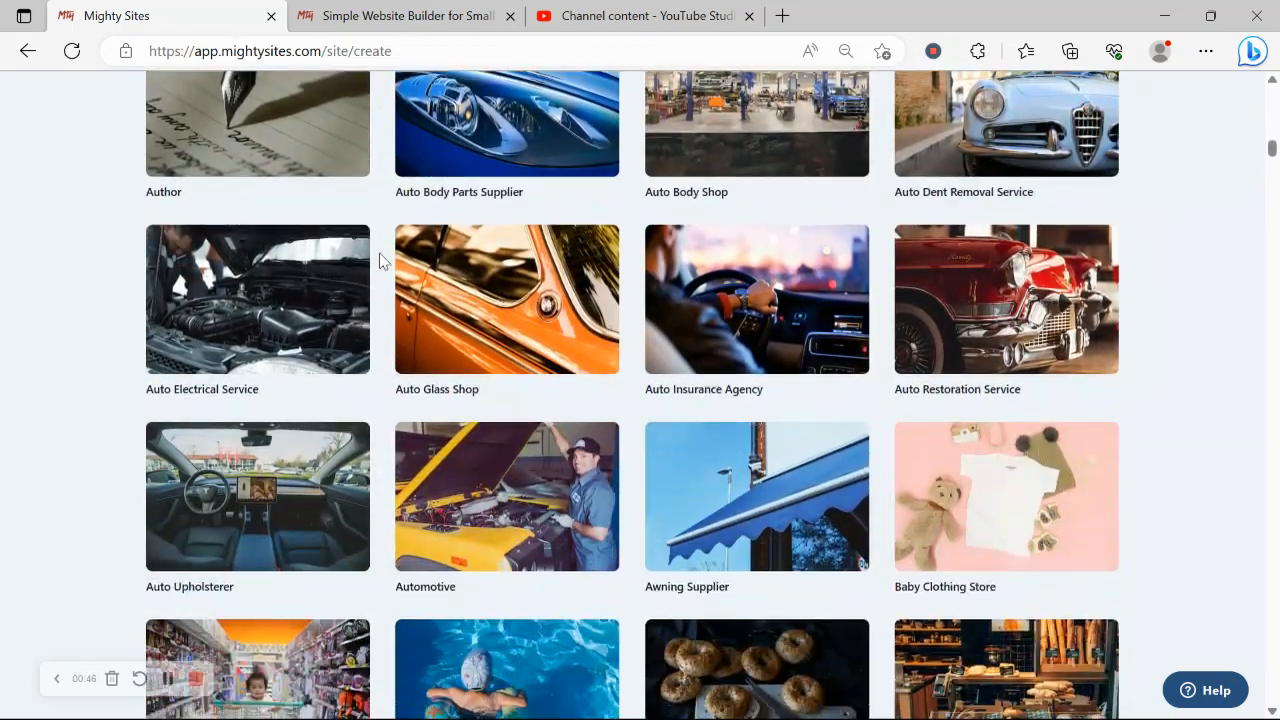
pyautogui.scroll(20, 379, 261)
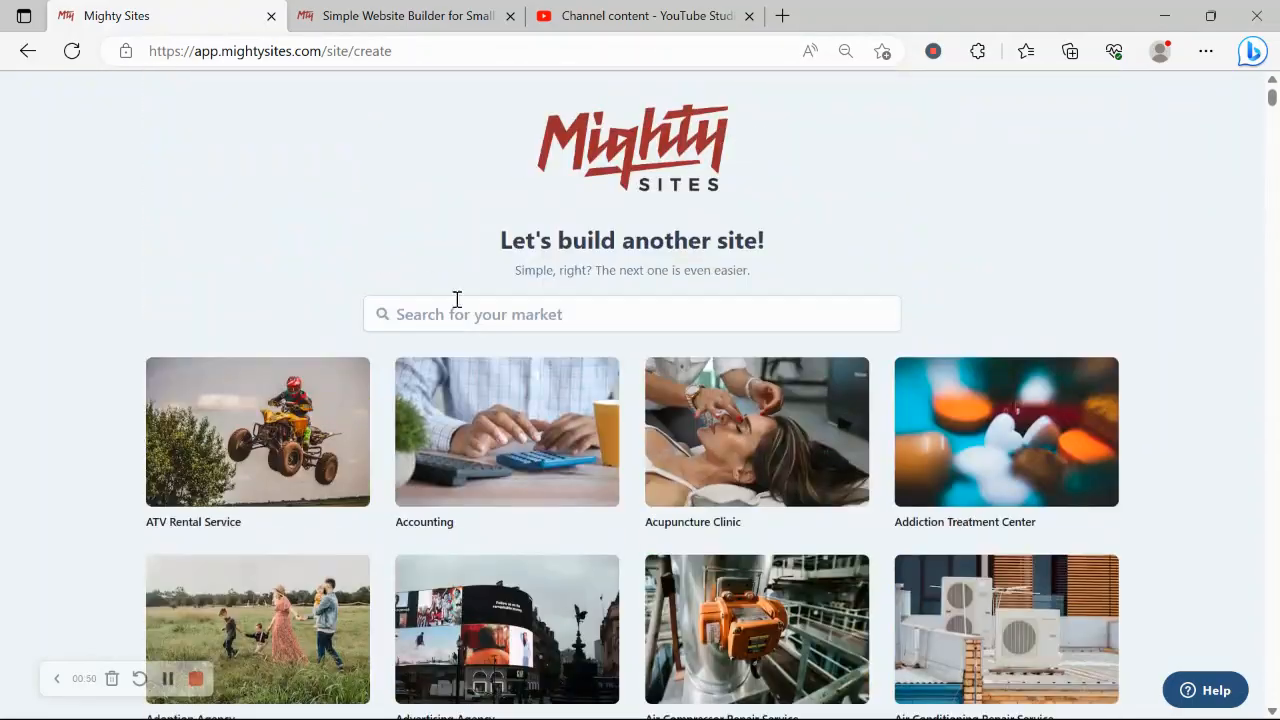
pyautogui.click(486, 325)
pyautogui.write('herb')
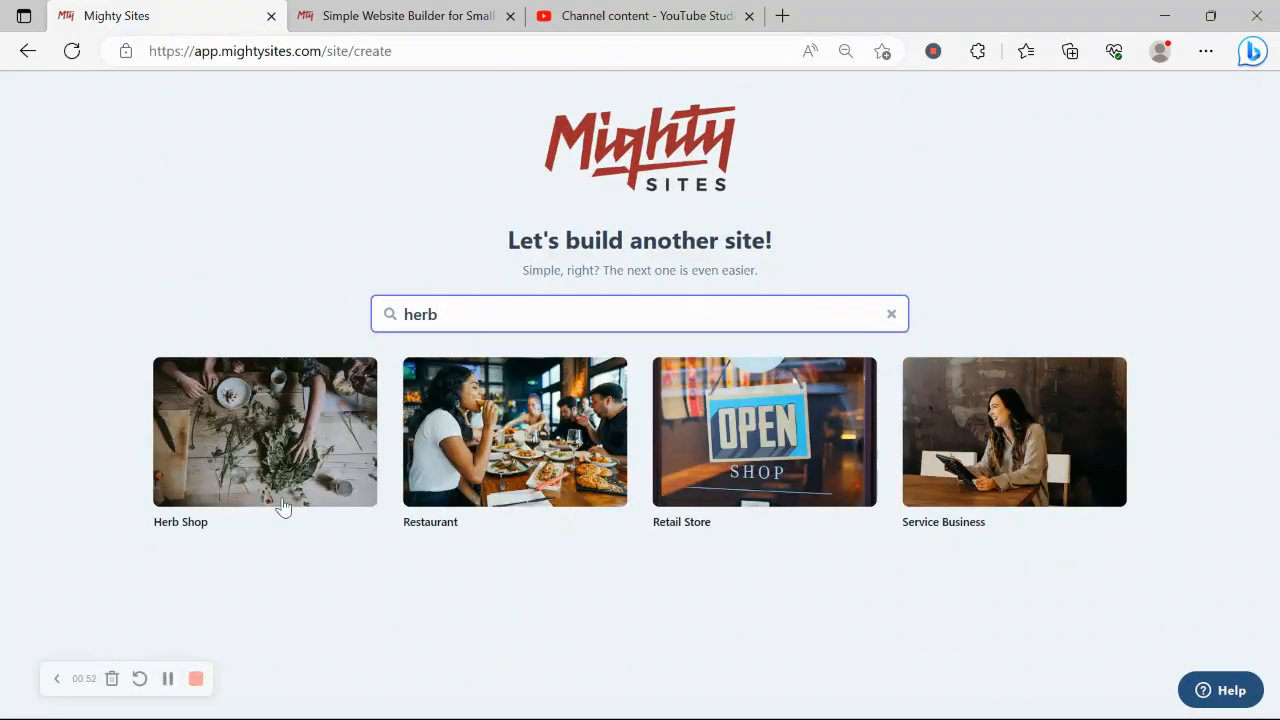
pyautogui.click(250, 455)
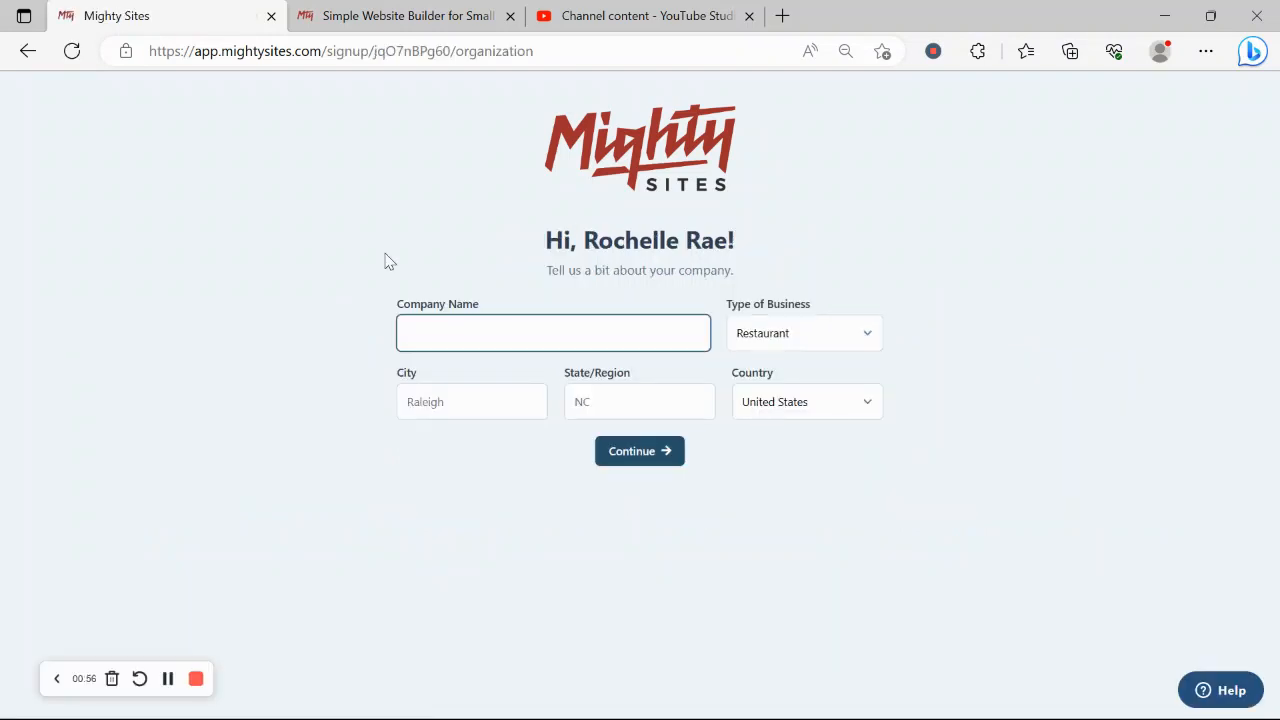
# Enter the shop's company name, city Denver, state Colorado and business type Retail, then continue.
pyautogui.write('Rochell')
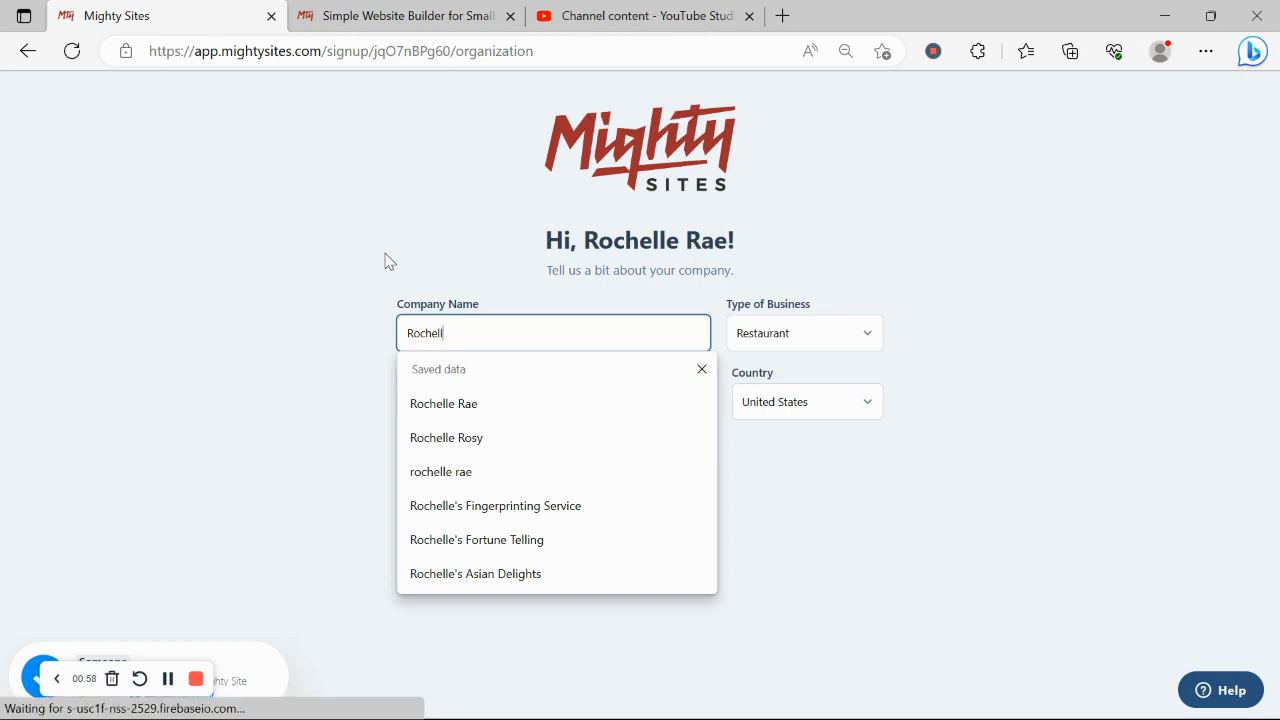
pyautogui.write("e's H")
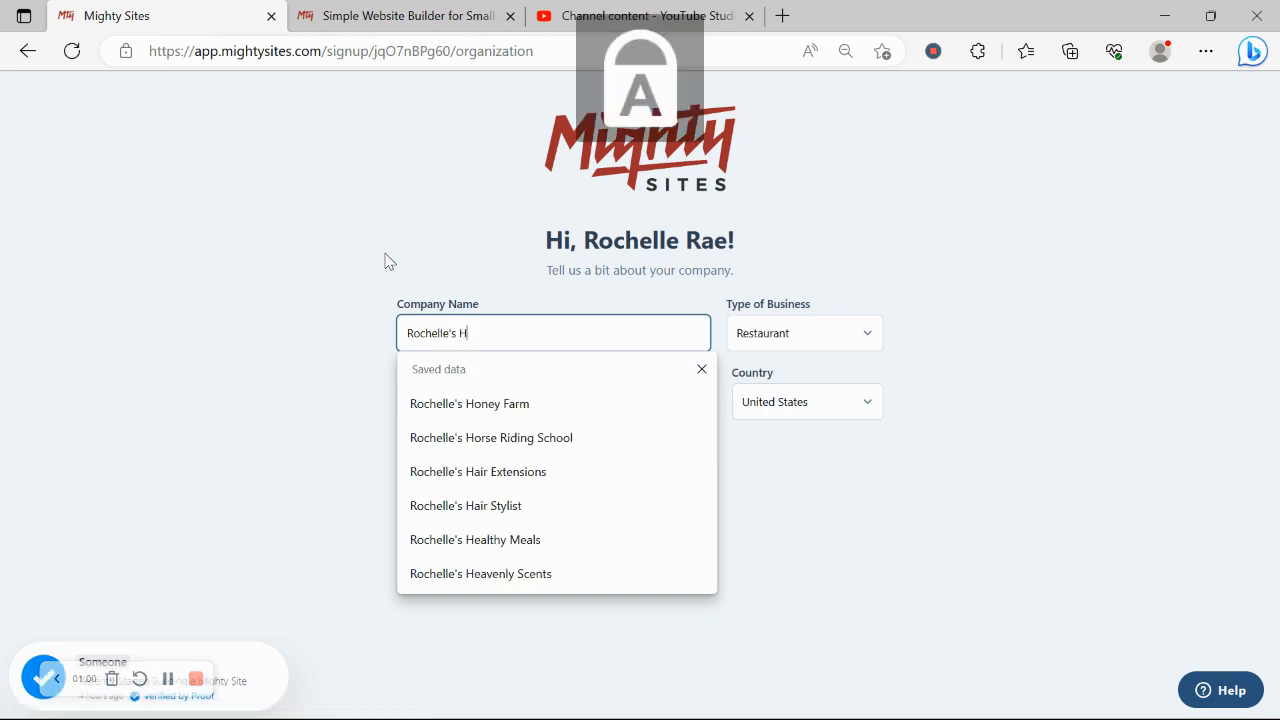
pyautogui.write('erb S')
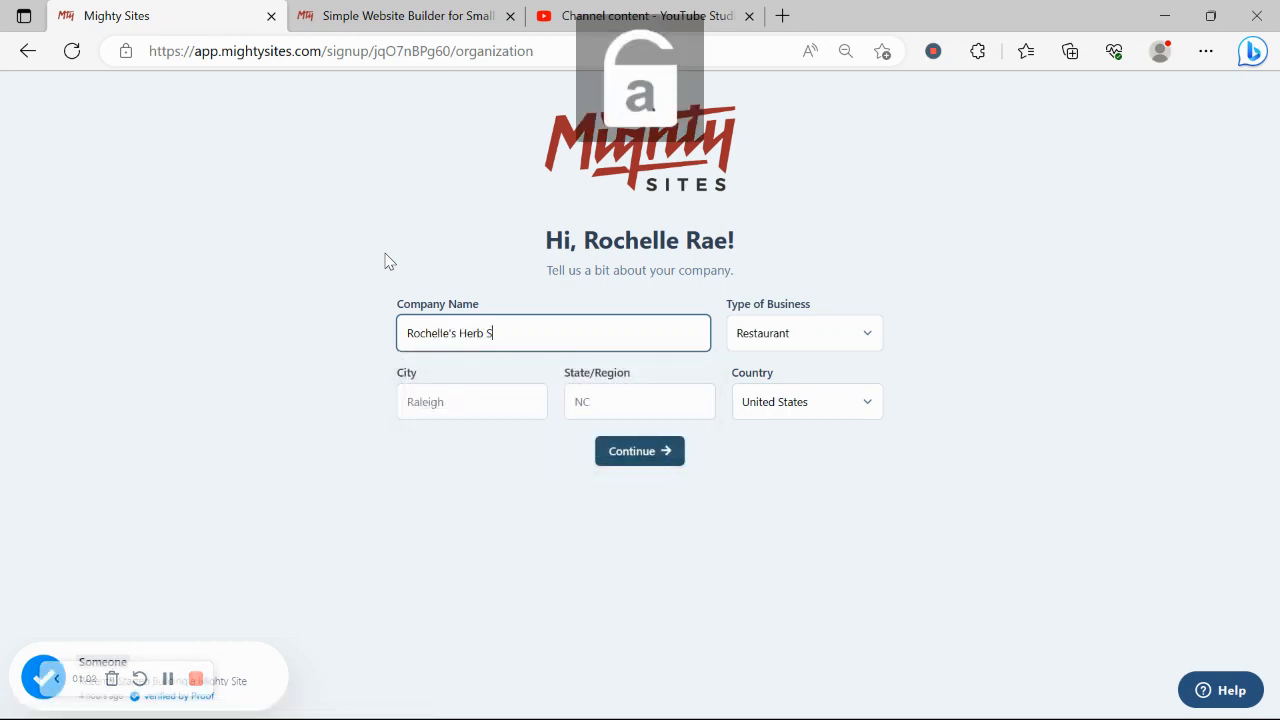
pyautogui.write('hop')
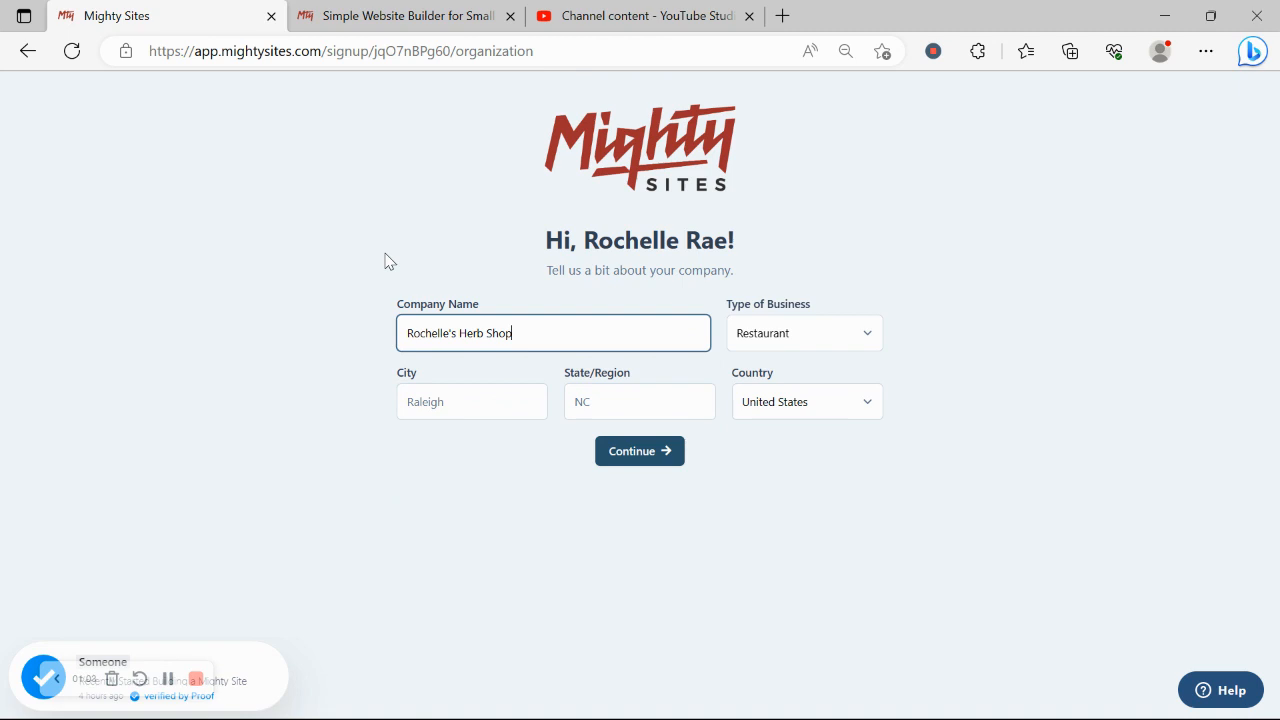
pyautogui.click(494, 402)
pyautogui.write('Denve')
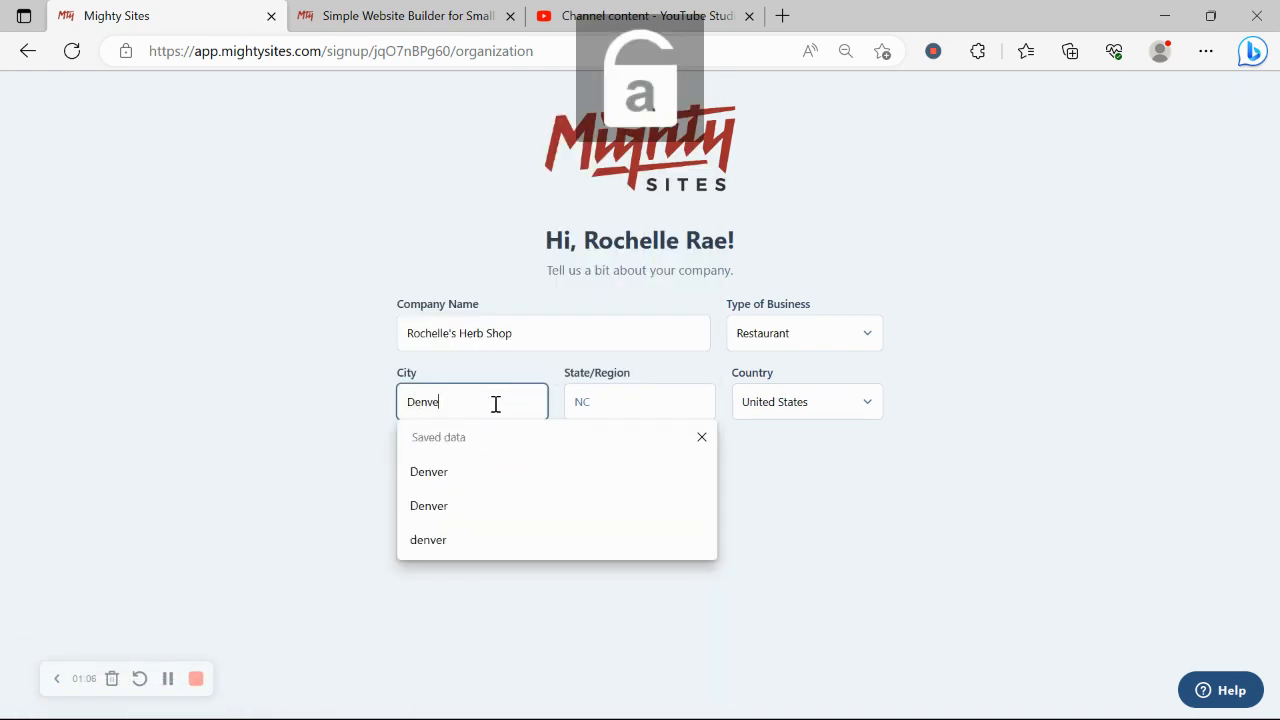
pyautogui.write('r')
pyautogui.click(620, 406)
pyautogui.press('capslock')
pyautogui.write('C')
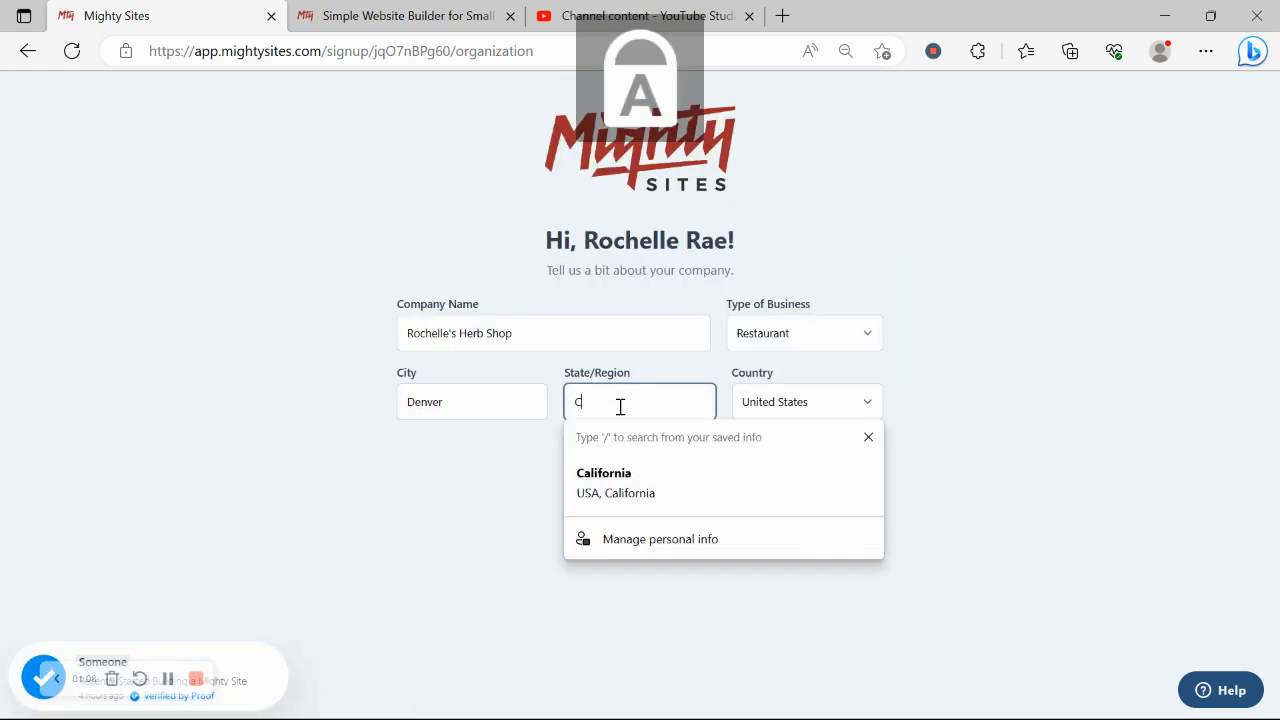
pyautogui.write('olorad')
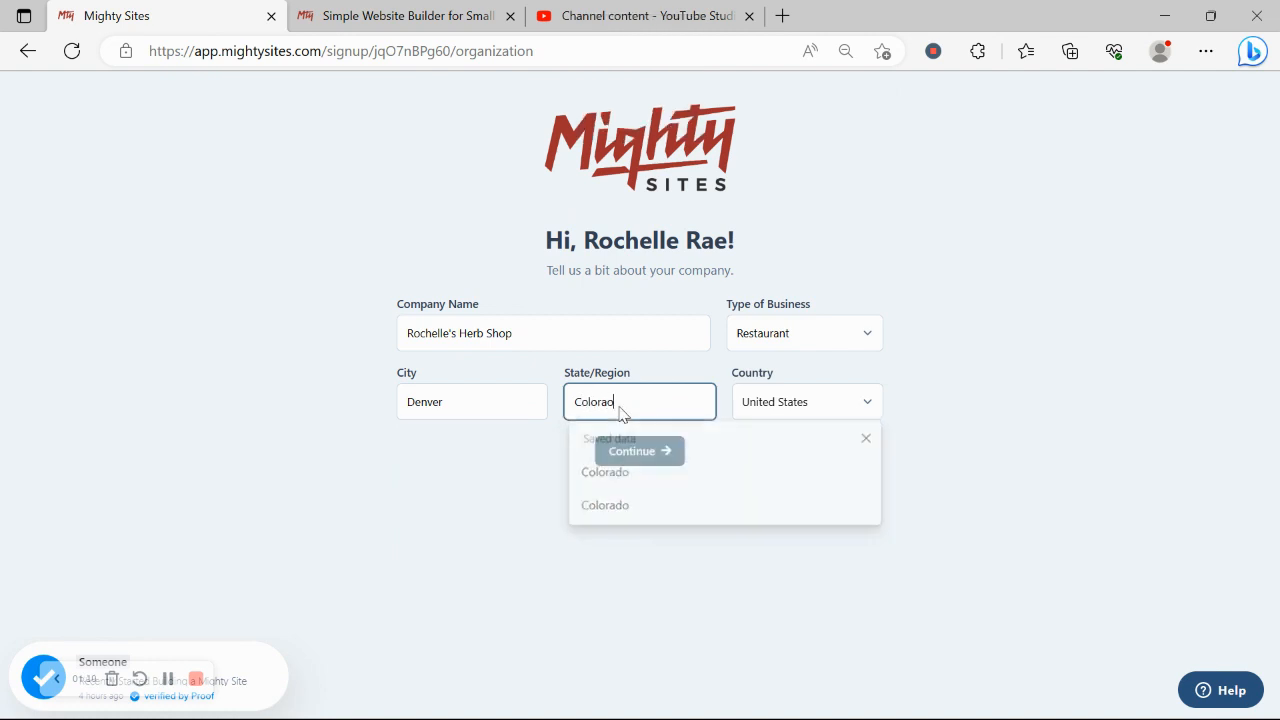
pyautogui.write('o')
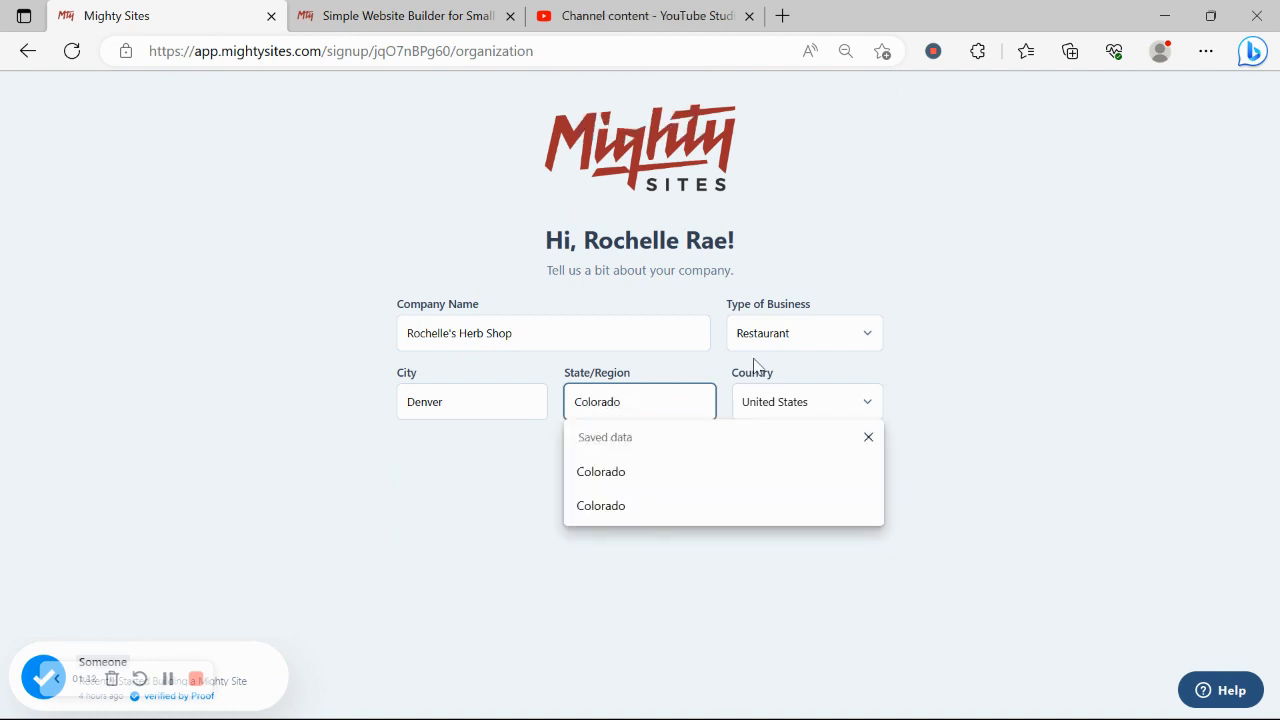
pyautogui.click(790, 345)
pyautogui.click(796, 378)
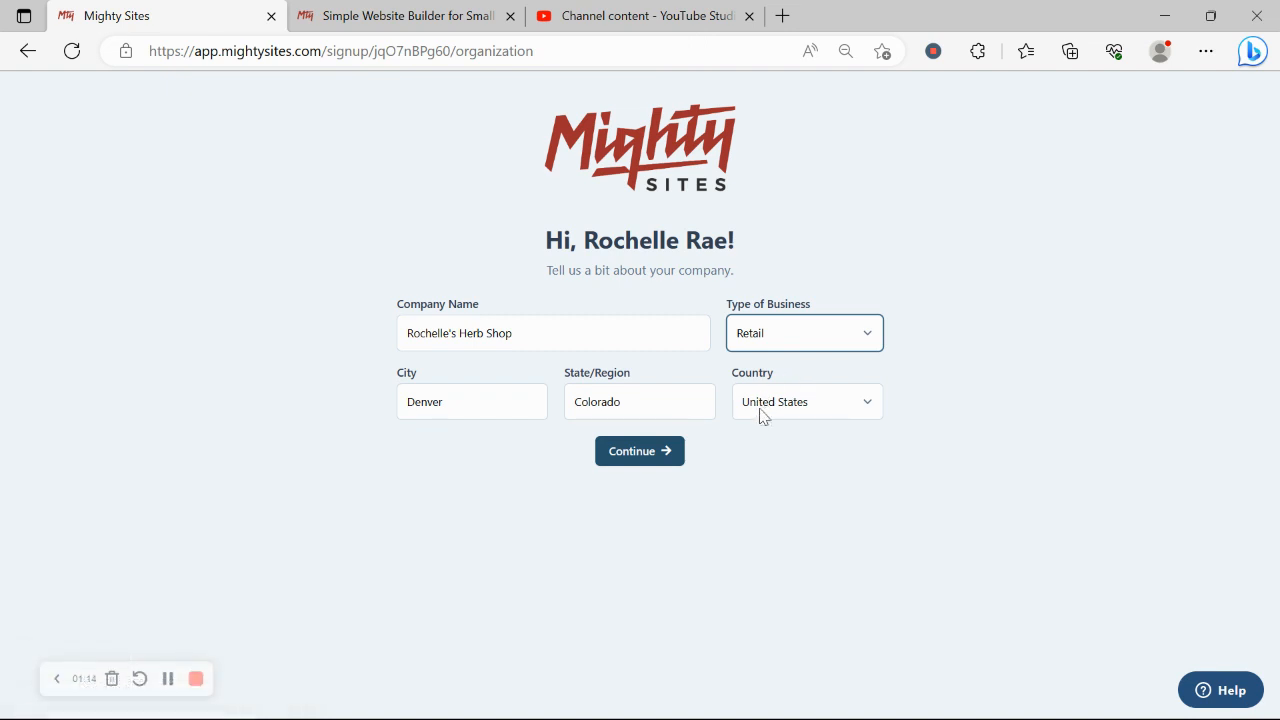
pyautogui.click(640, 451)
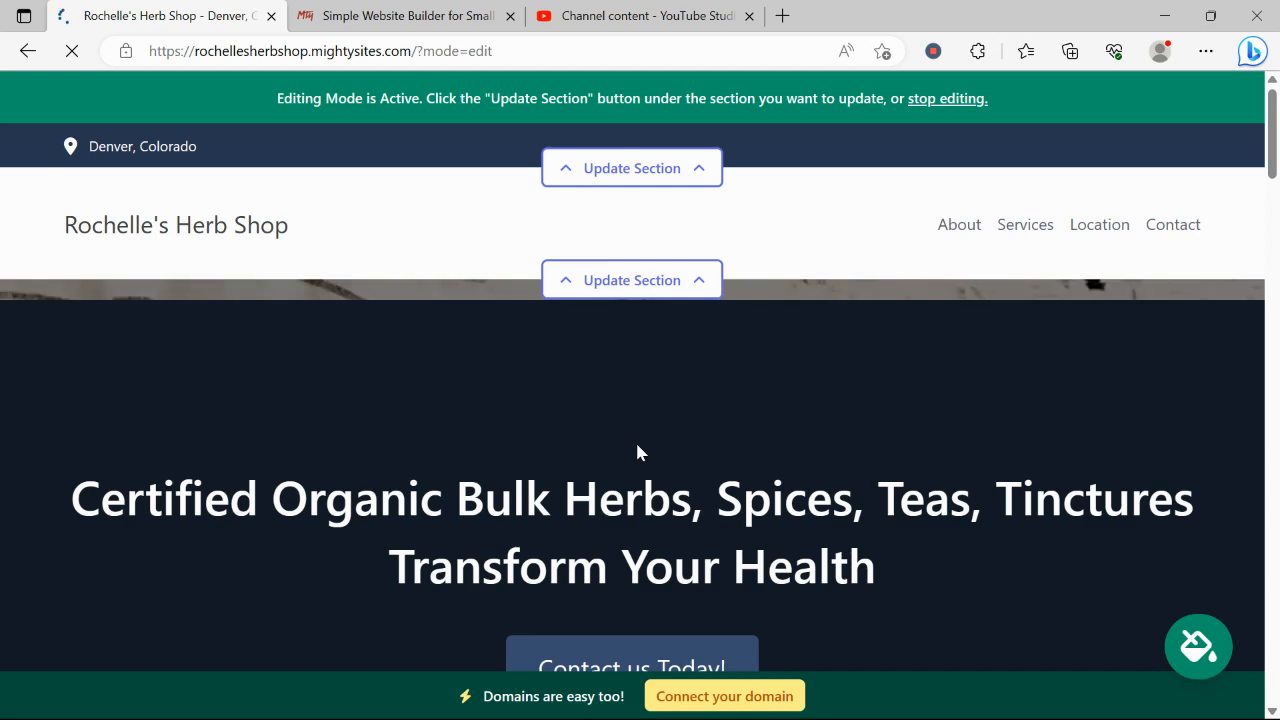
# Scroll through the generated site's hero, welcome, About Us and What We Offer sections and back up.
pyautogui.scroll(-2, 637, 446)
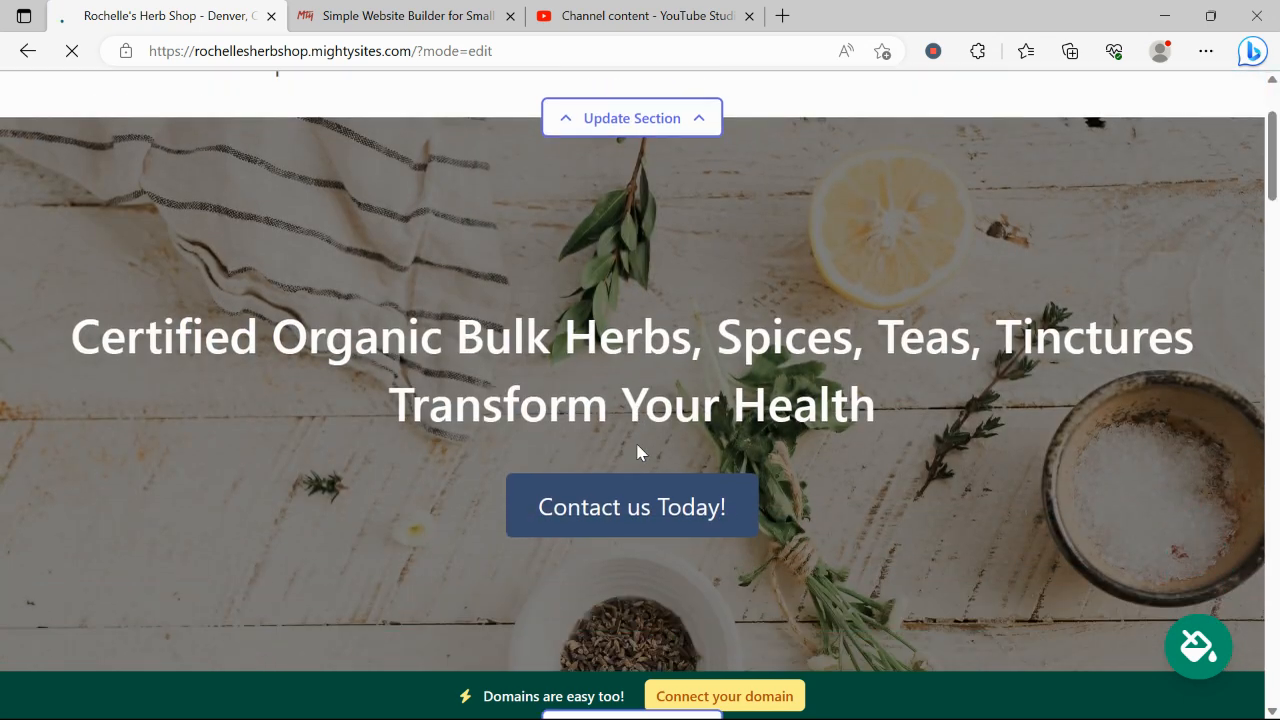
pyautogui.moveTo(57, 328); pyautogui.dragTo(938, 377)
pyautogui.click(966, 508)
pyautogui.scroll(-2, 966, 508)
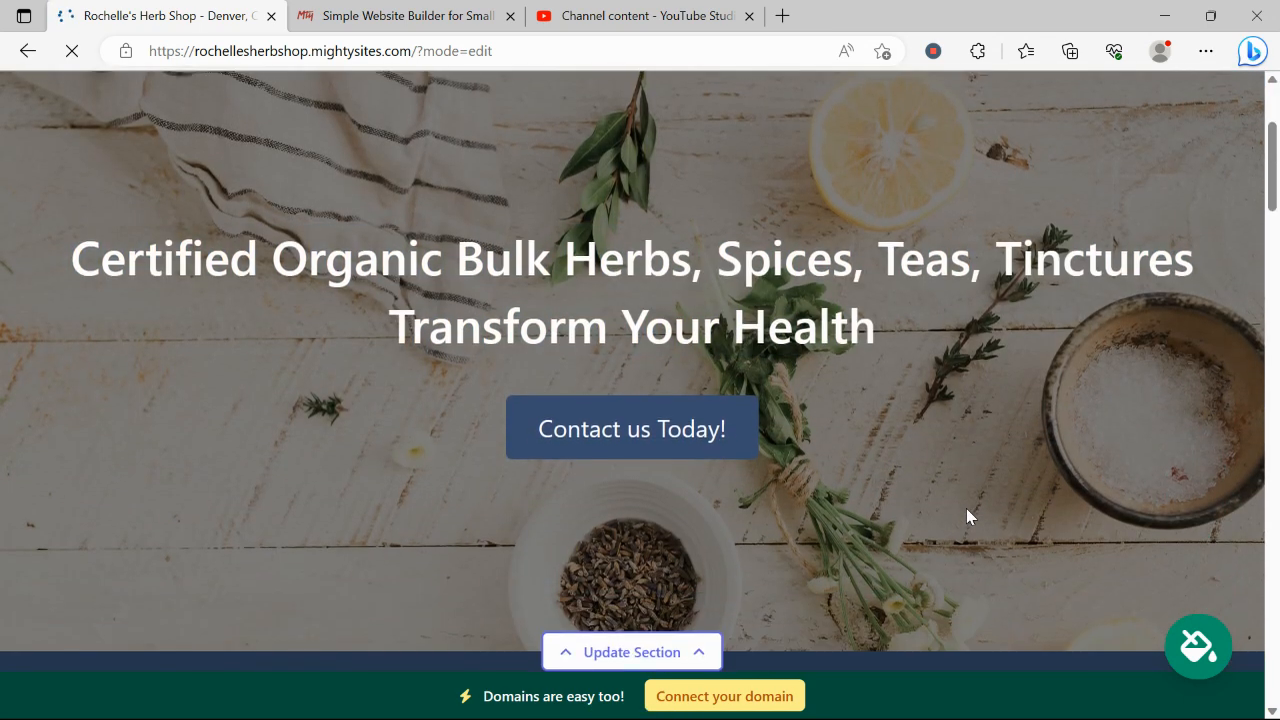
pyautogui.scroll(-8, 966, 516)
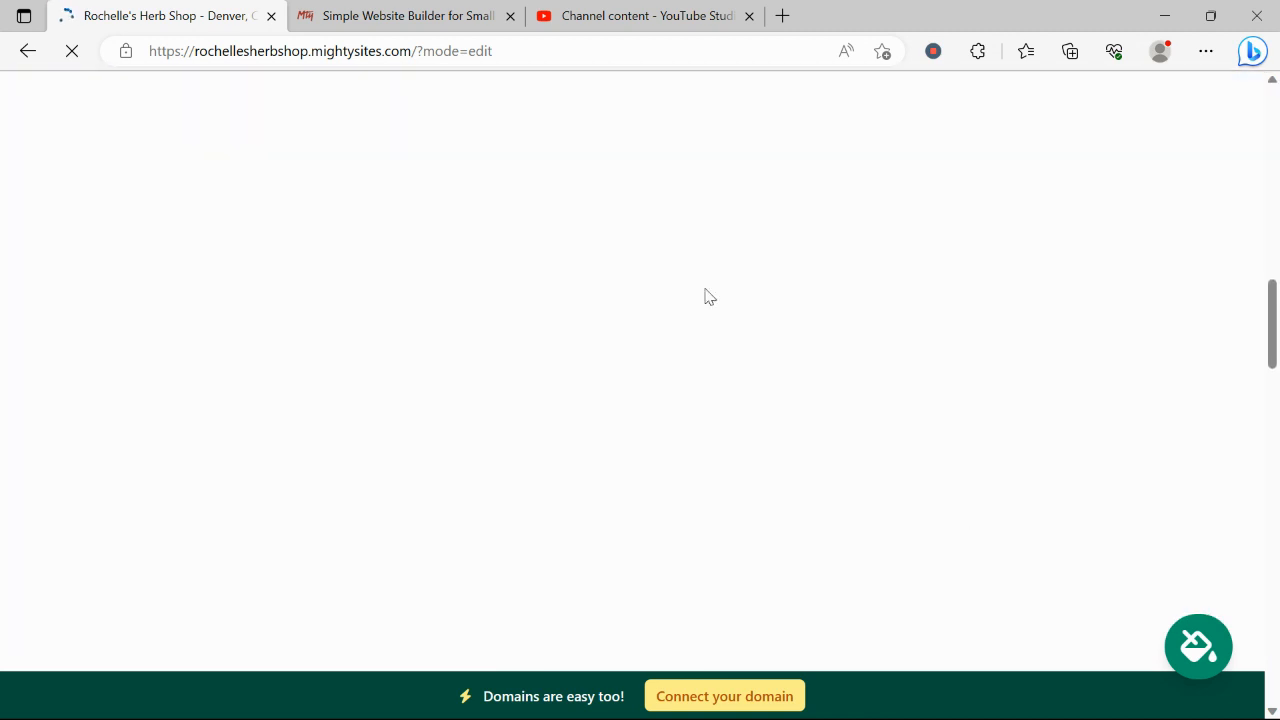
pyautogui.scroll(1, 709, 297)
pyautogui.scroll(-2, 709, 297)
pyautogui.scroll(4, 709, 297)
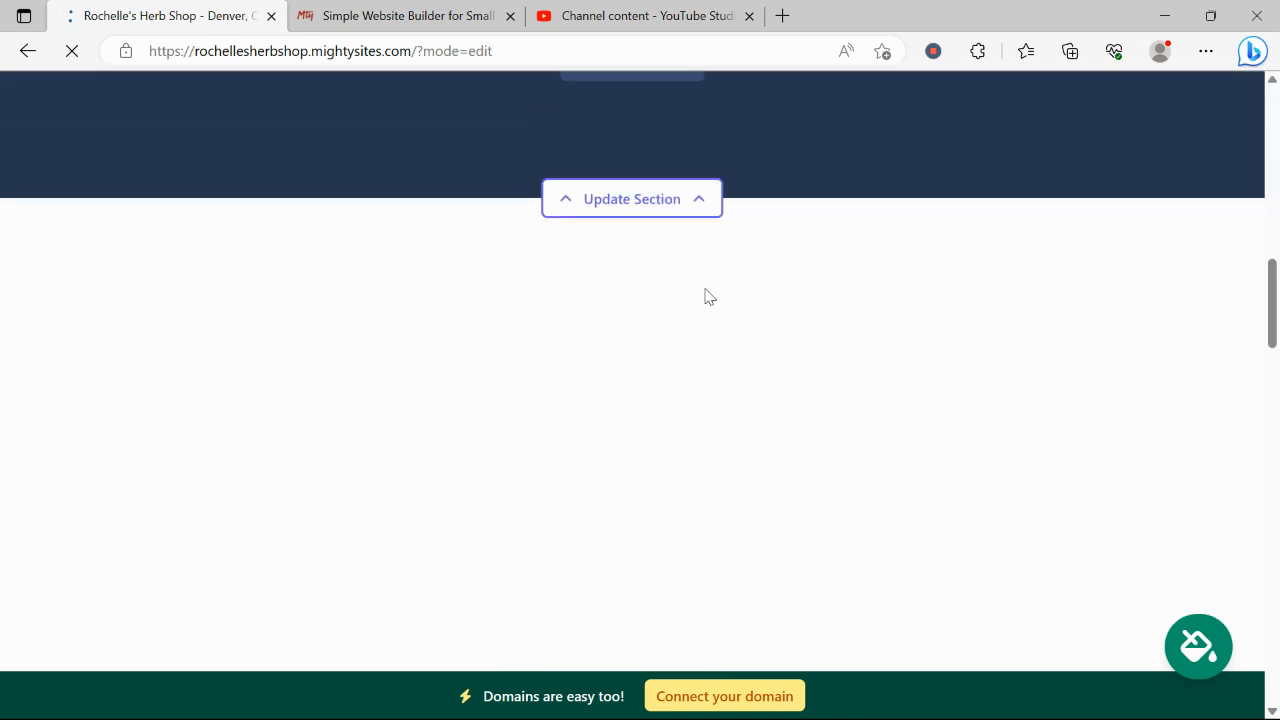
pyautogui.scroll(-1, 709, 297)
pyautogui.scroll(-10, 705, 296)
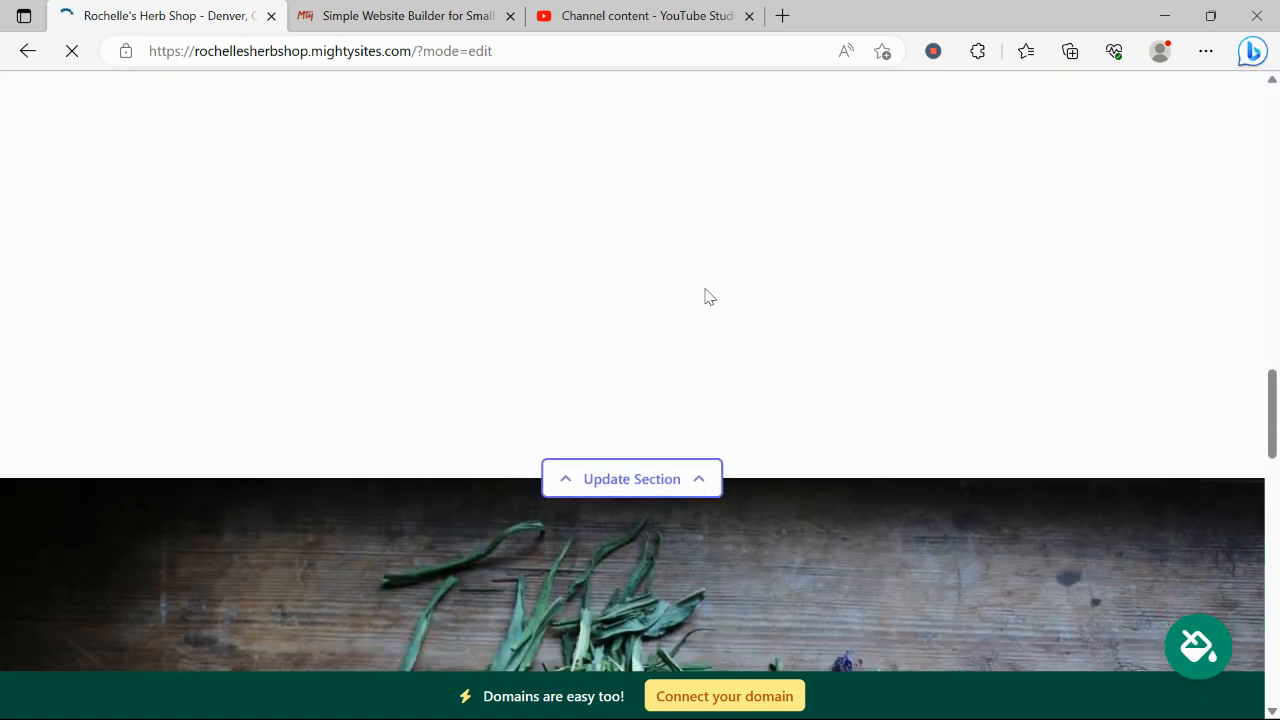
pyautogui.scroll(8, 705, 294)
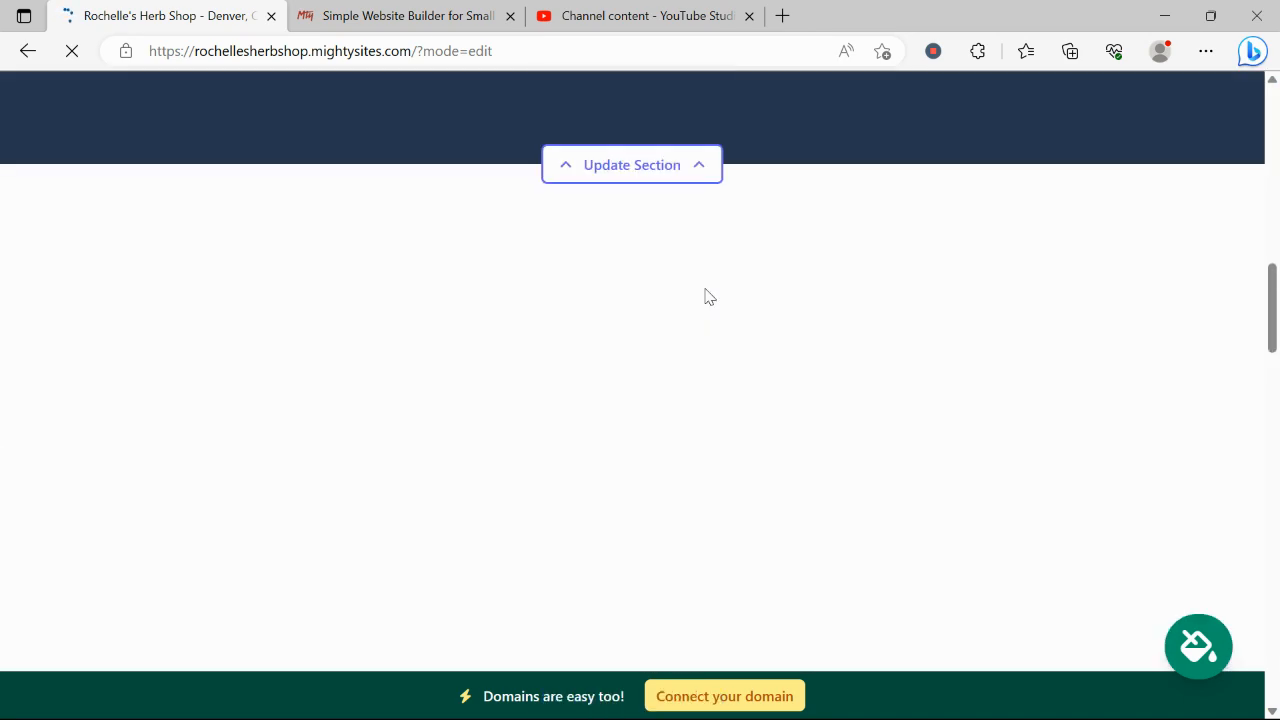
pyautogui.scroll(-5, 705, 290)
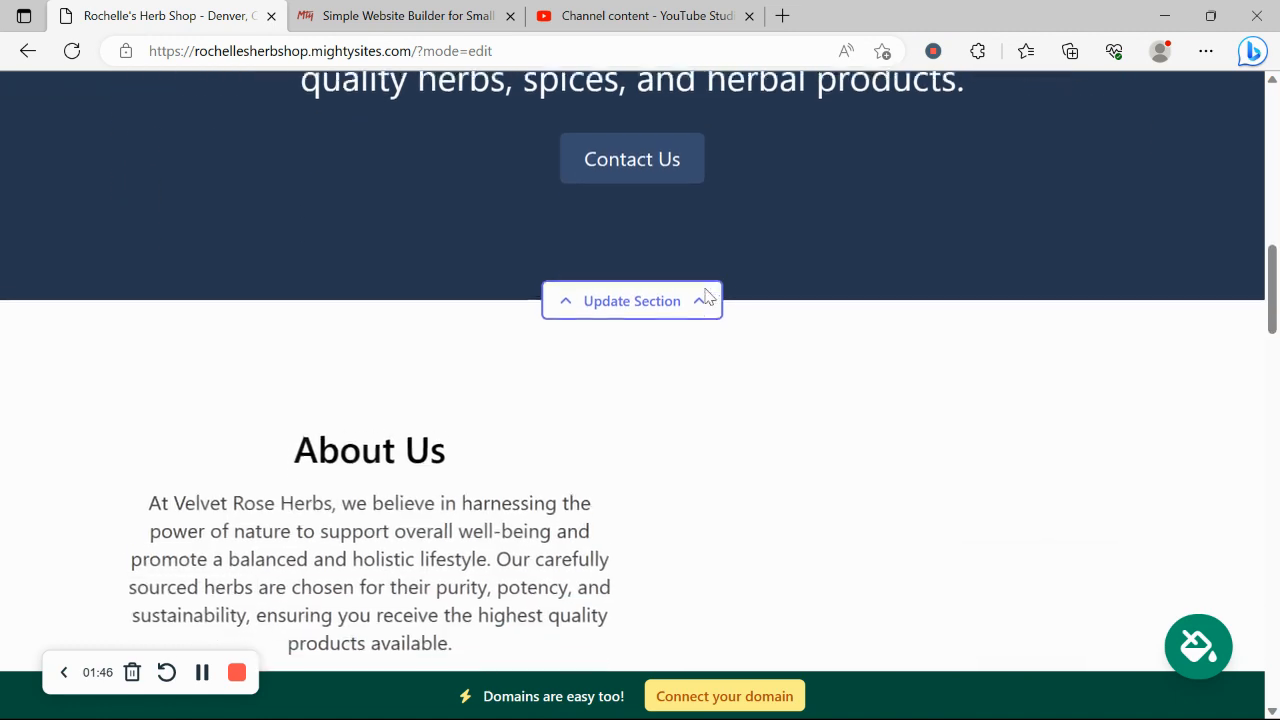
pyautogui.scroll(-3, 705, 296)
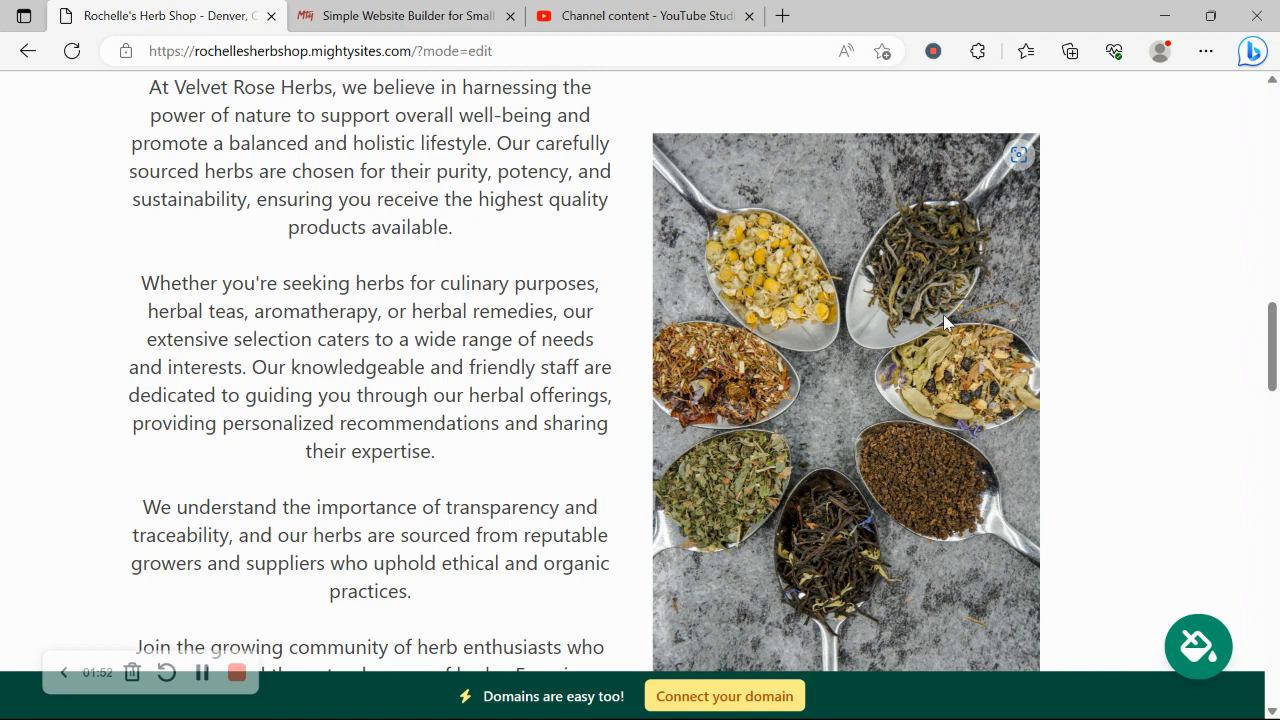
pyautogui.scroll(2, 943, 314)
pyautogui.scroll(-3, 943, 314)
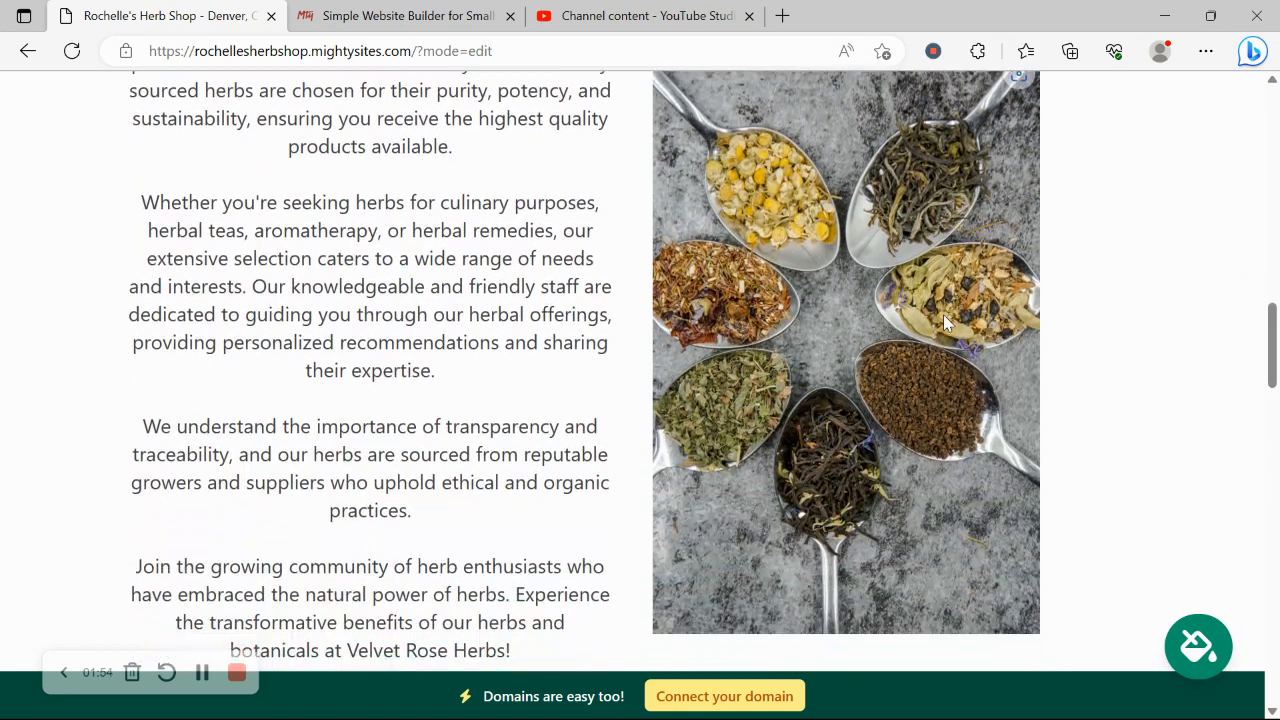
pyautogui.scroll(-4, 943, 323)
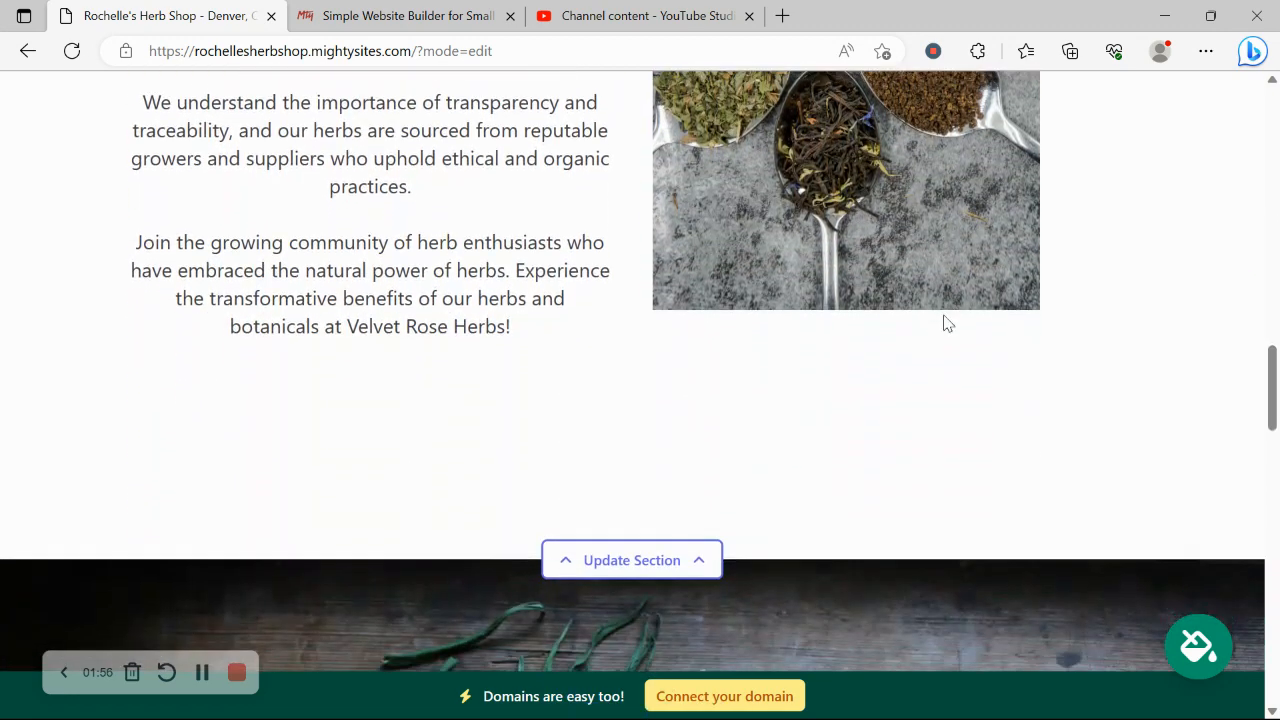
pyautogui.scroll(-1, 947, 322)
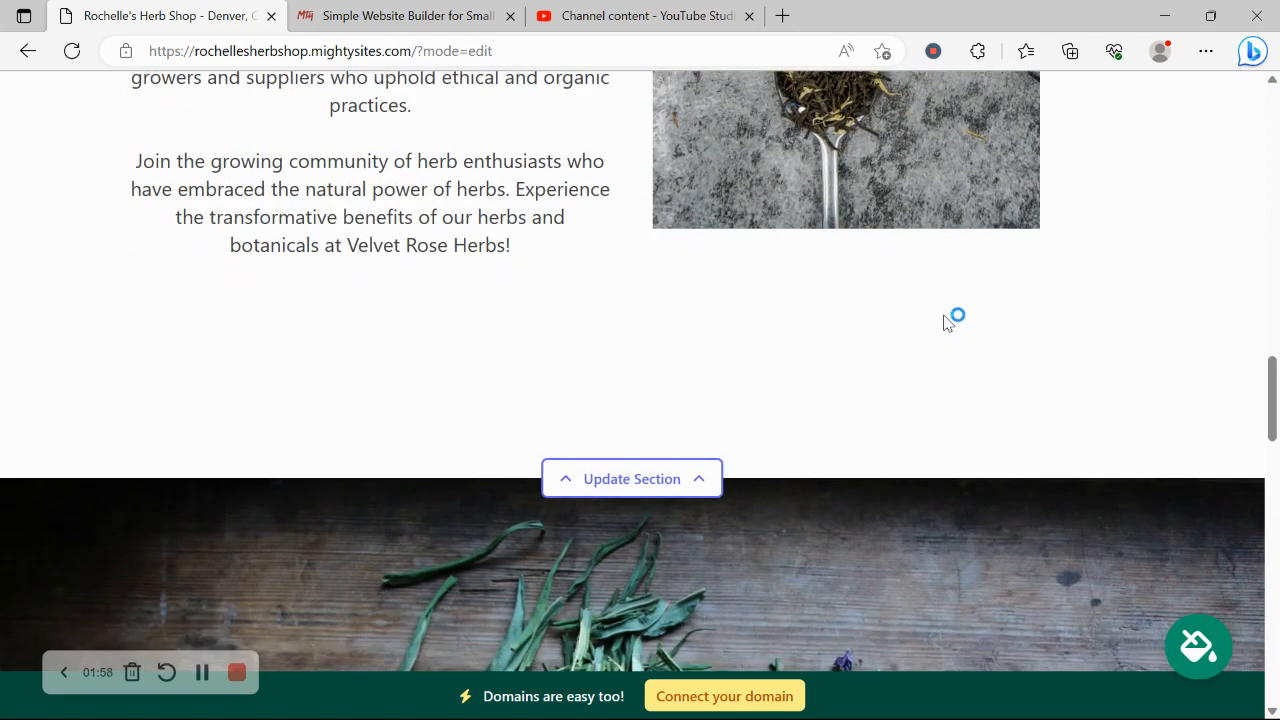
pyautogui.scroll(-7, 947, 322)
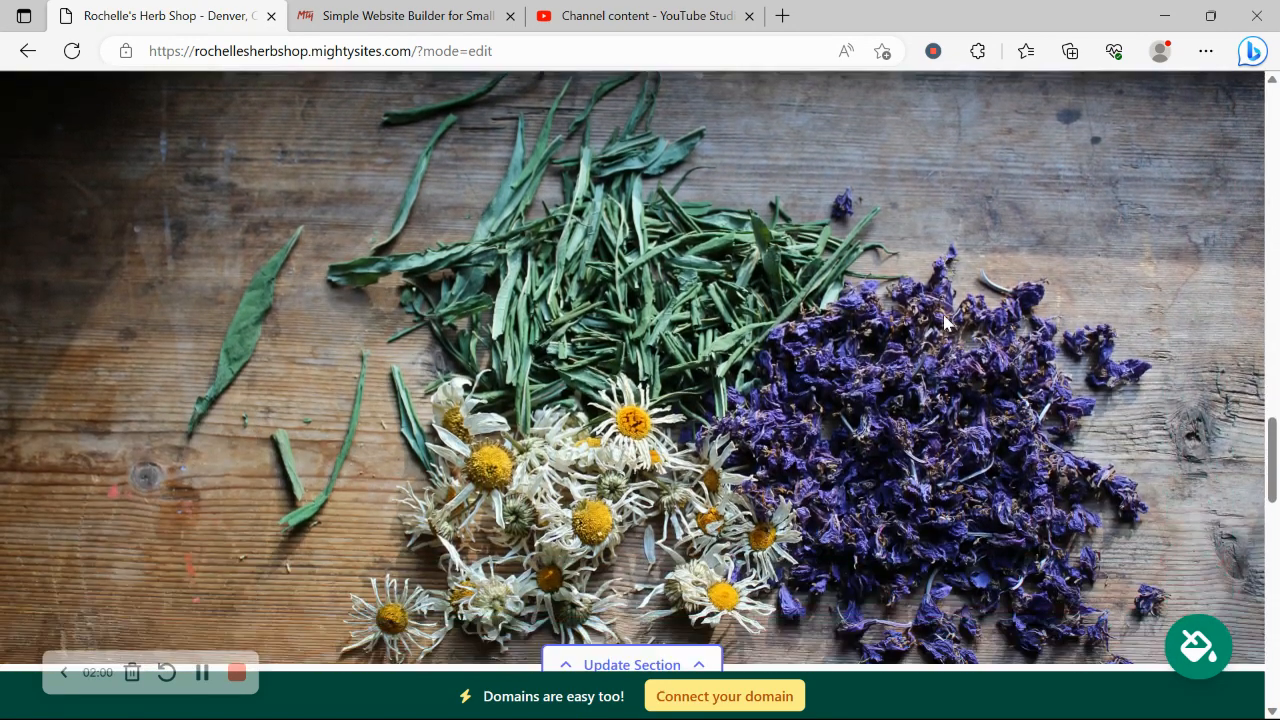
pyautogui.scroll(-7, 943, 323)
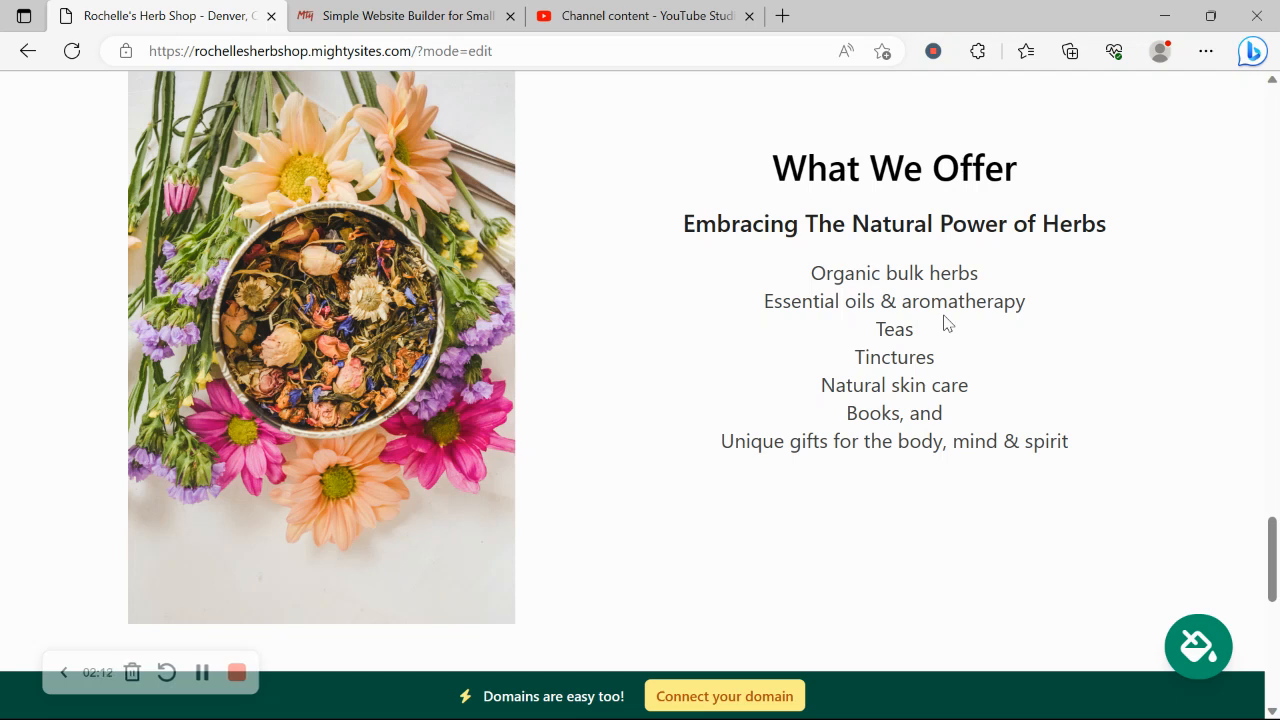
pyautogui.moveTo(664, 210); pyautogui.dragTo(1189, 457)
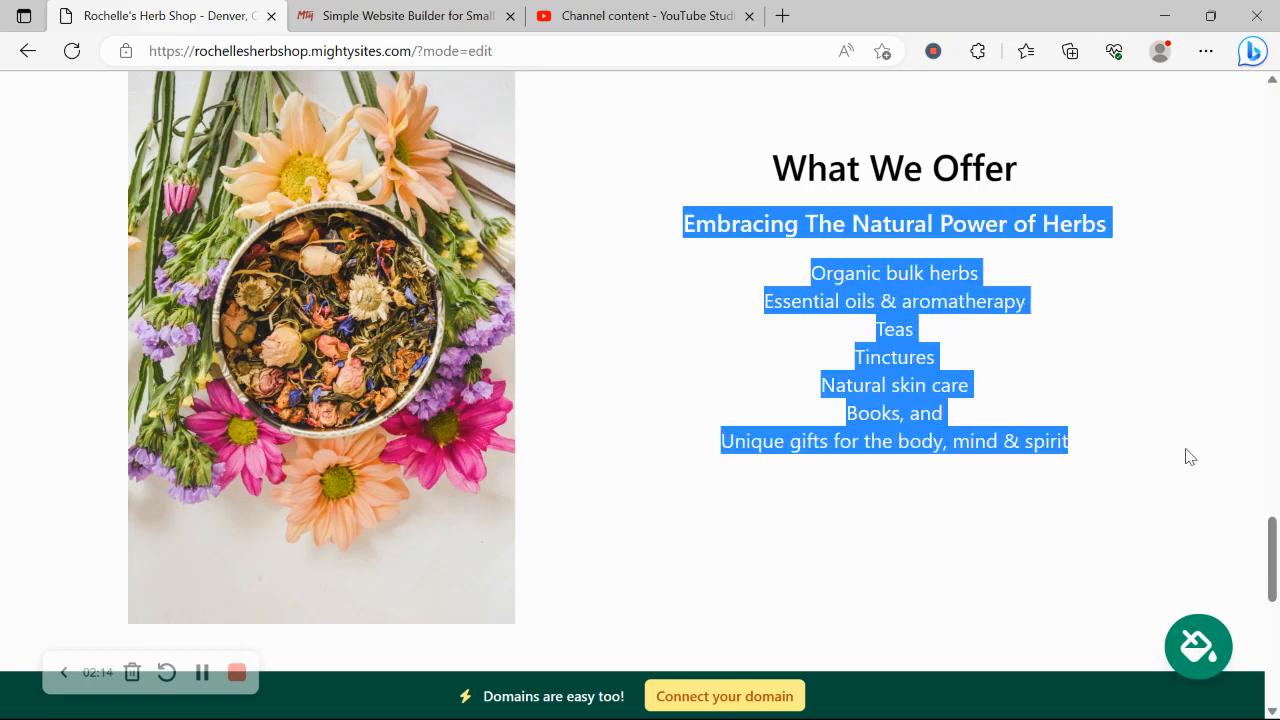
pyautogui.click(884, 600)
pyautogui.scroll(-1, 884, 600)
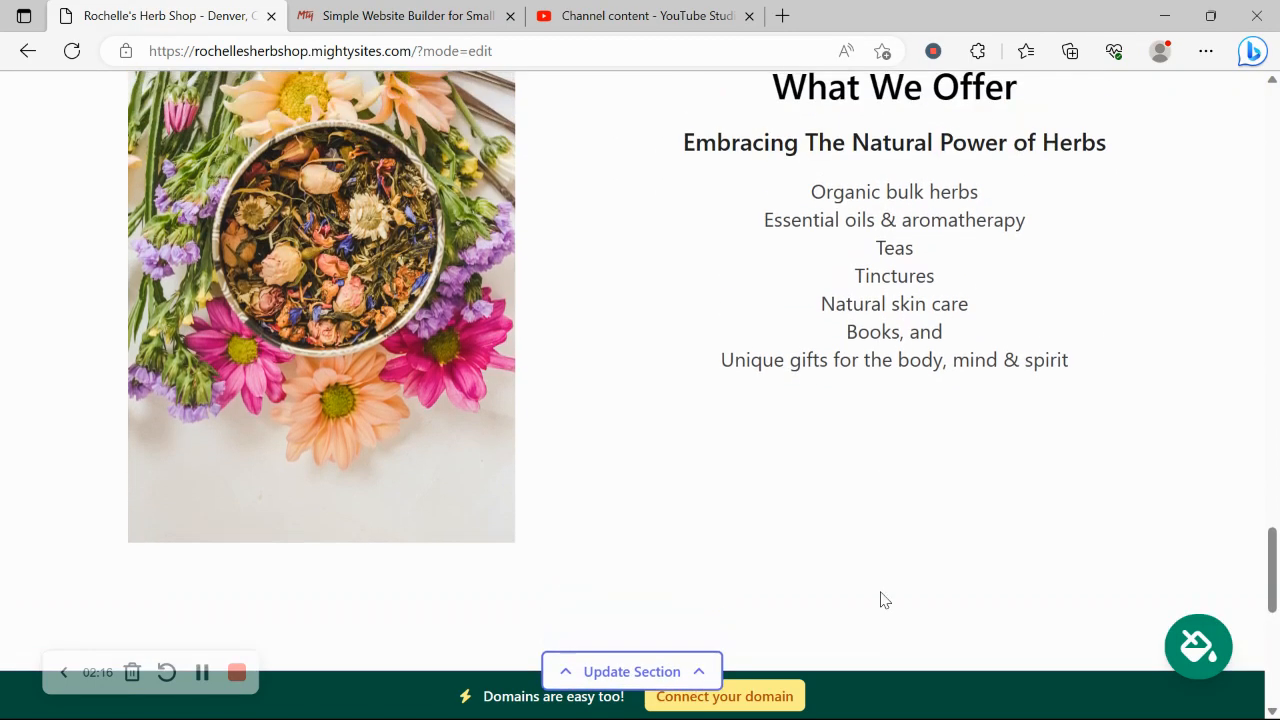
pyautogui.scroll(10, 880, 600)
pyautogui.scroll(8, 880, 600)
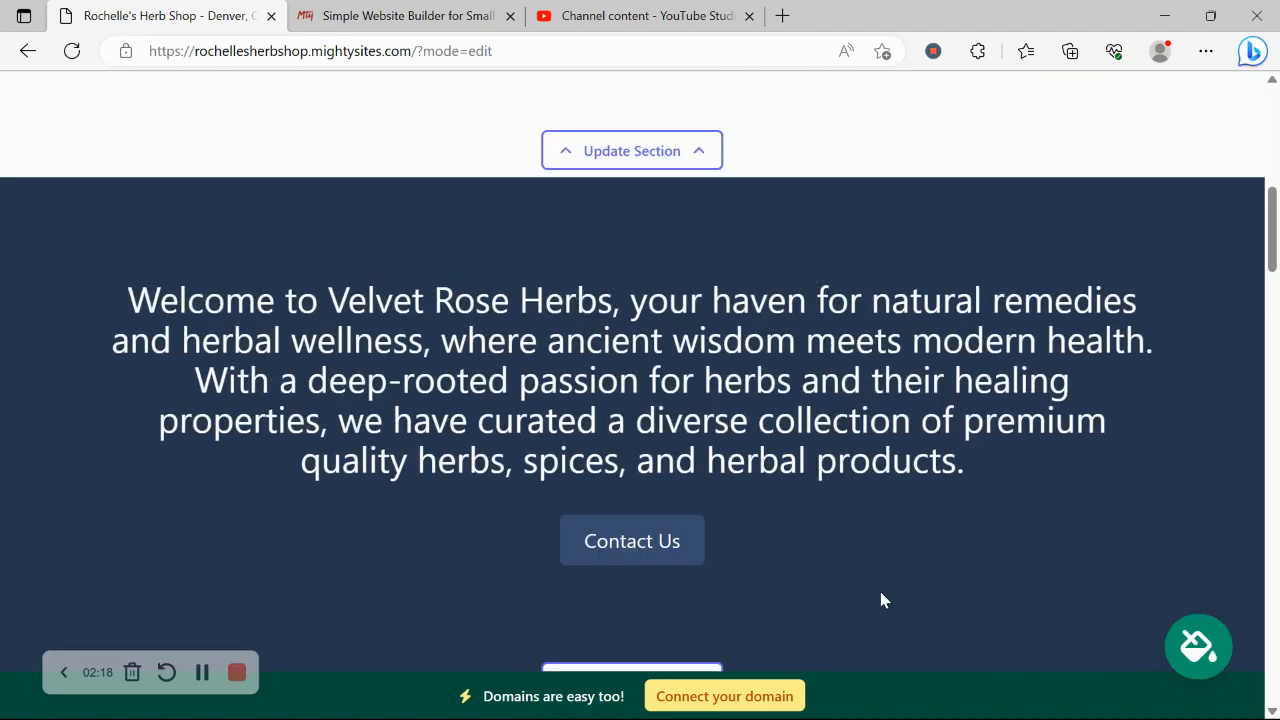
# Enter the organization email, shown on the site, and the phone number, then save the contact details.
pyautogui.click(663, 186)
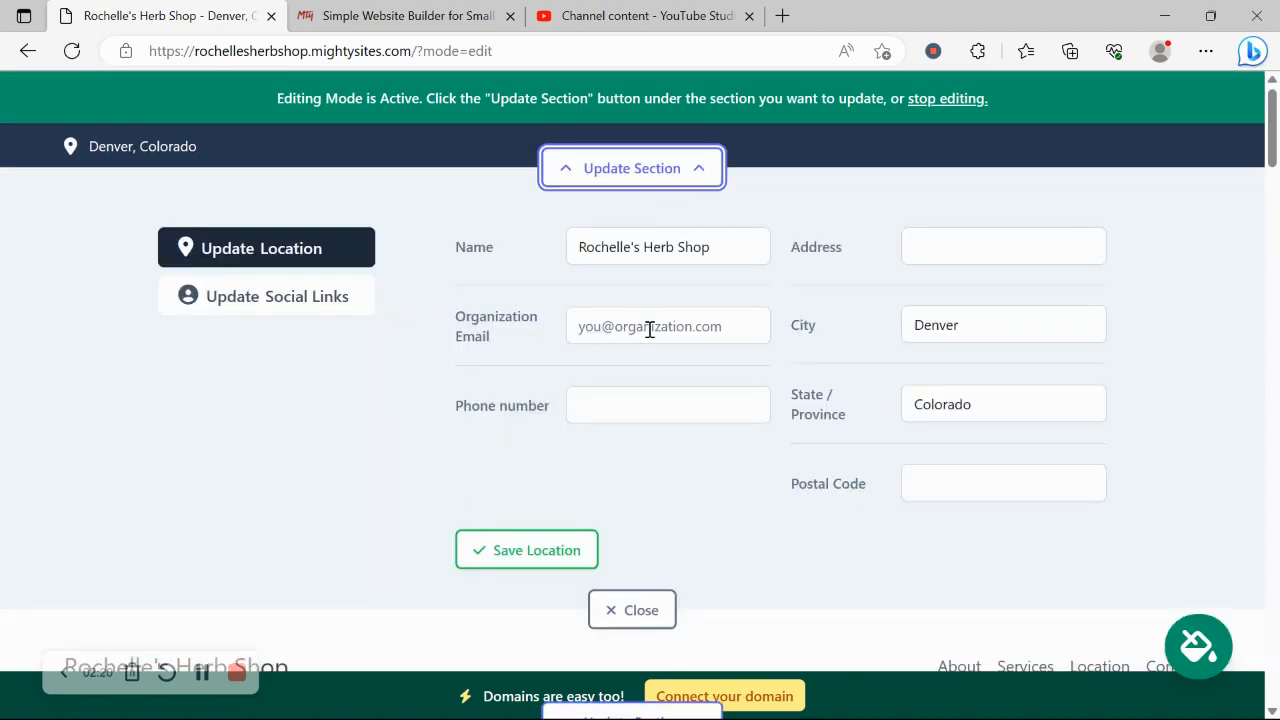
pyautogui.click(651, 328)
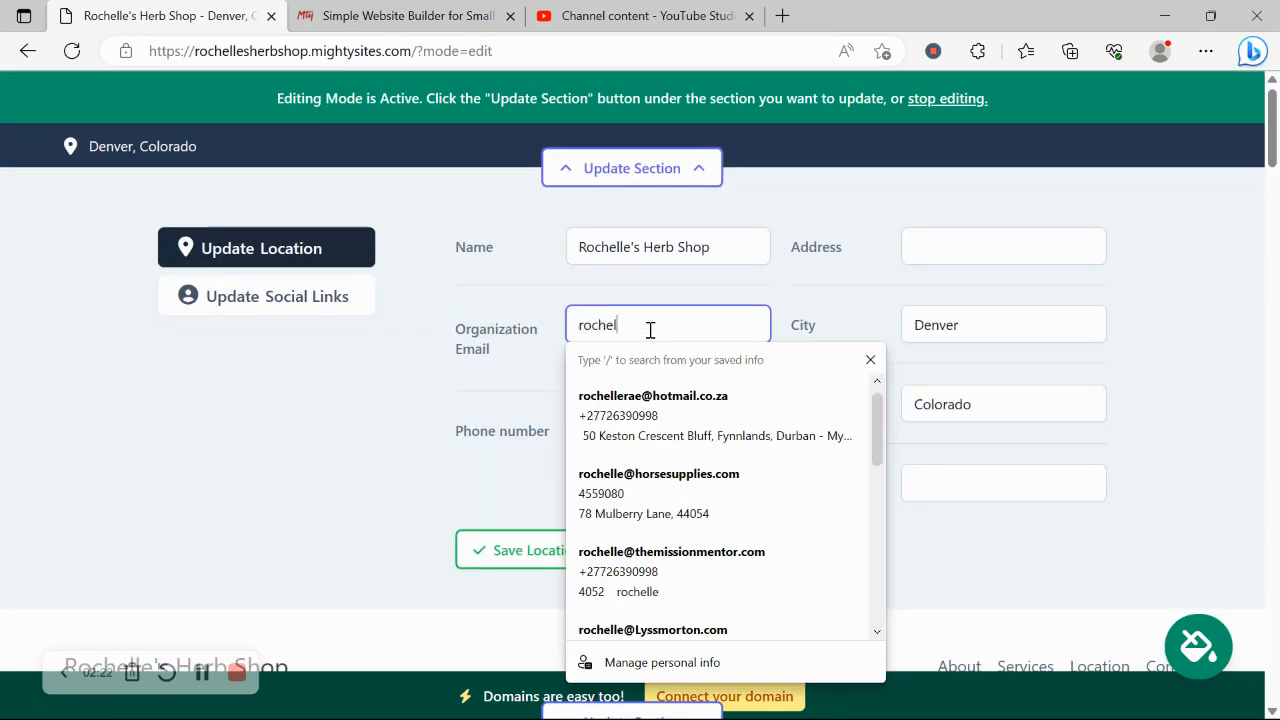
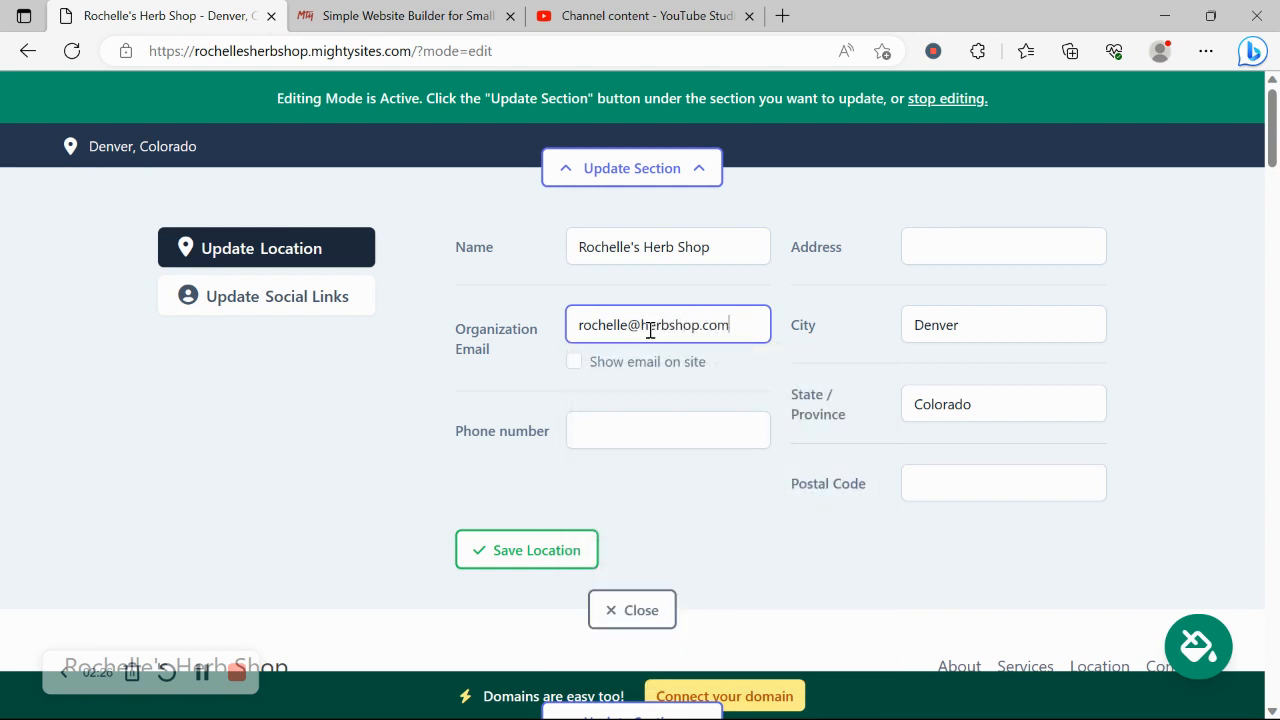
pyautogui.click(574, 363)
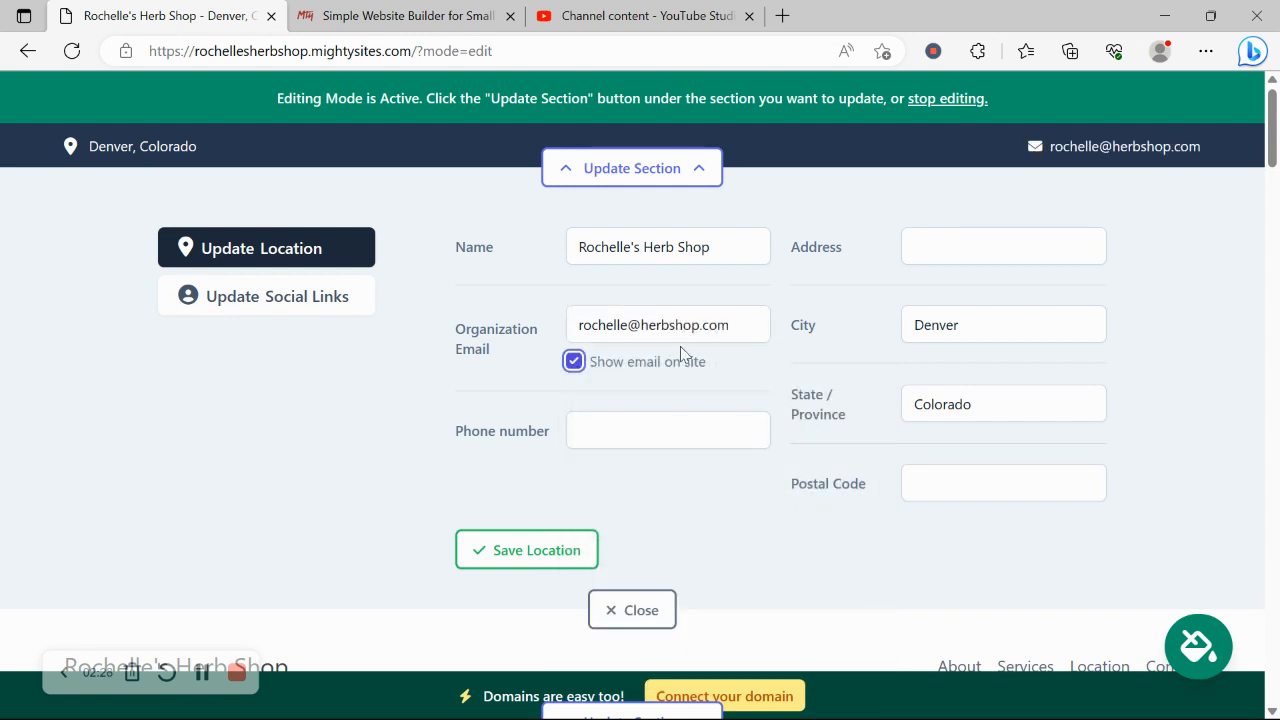
pyautogui.click(634, 431)
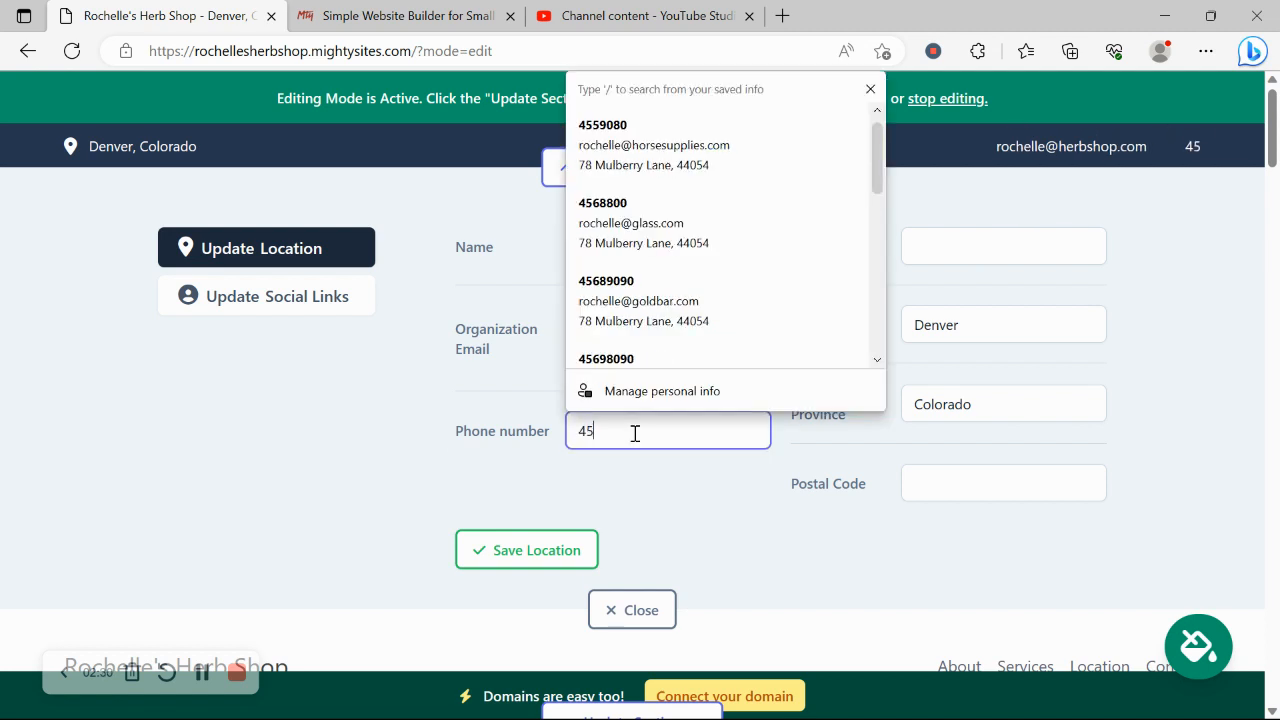
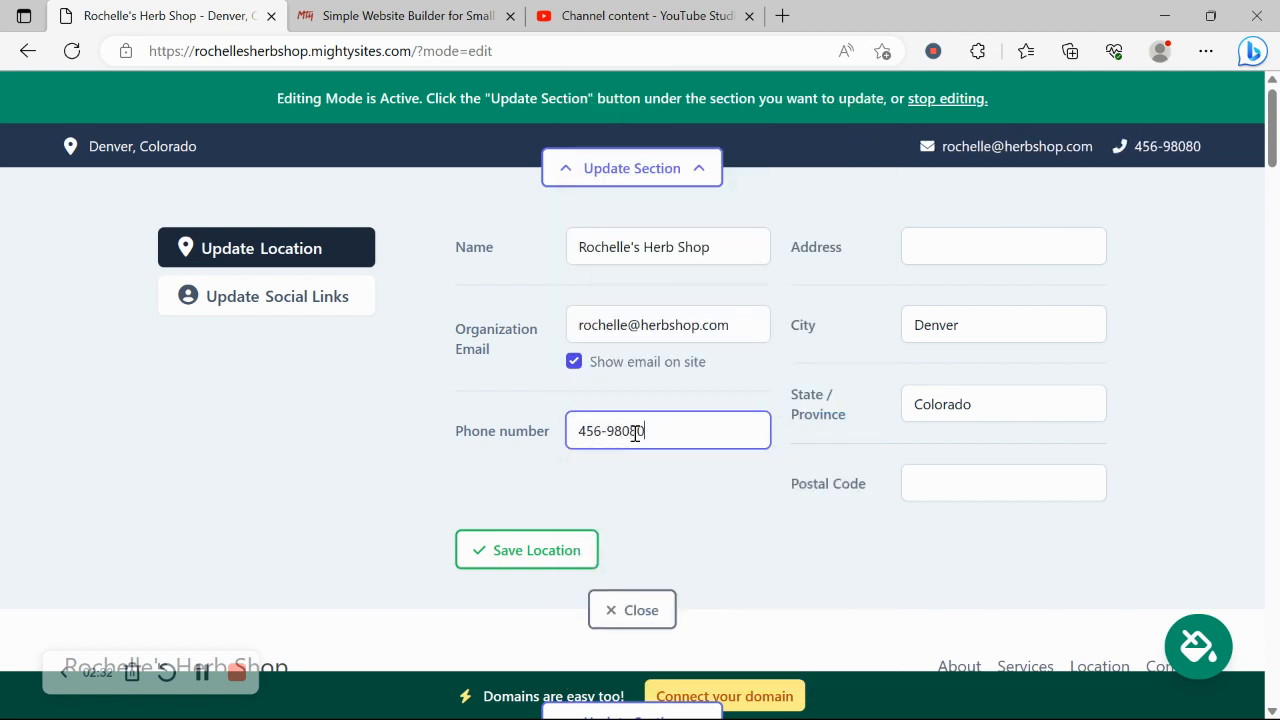
pyautogui.click(541, 566)
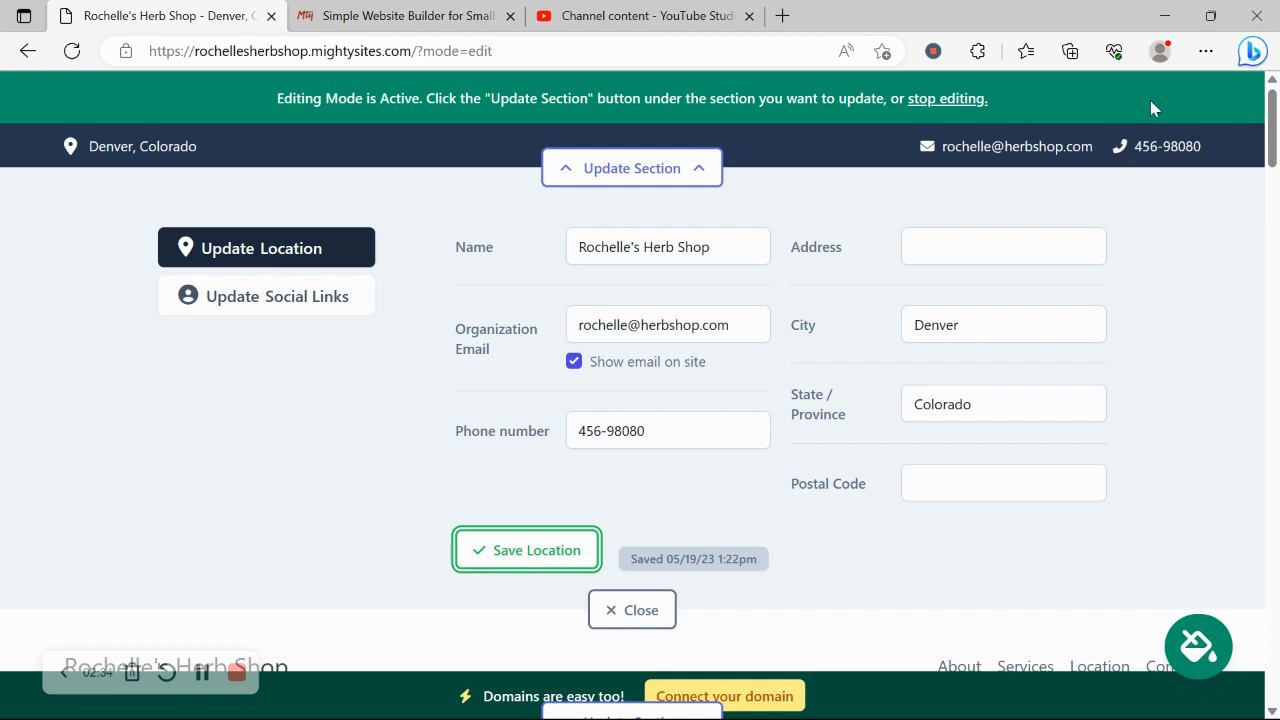
# Fill in the shop's saved street address from autofill and save the location.
pyautogui.click(962, 238)
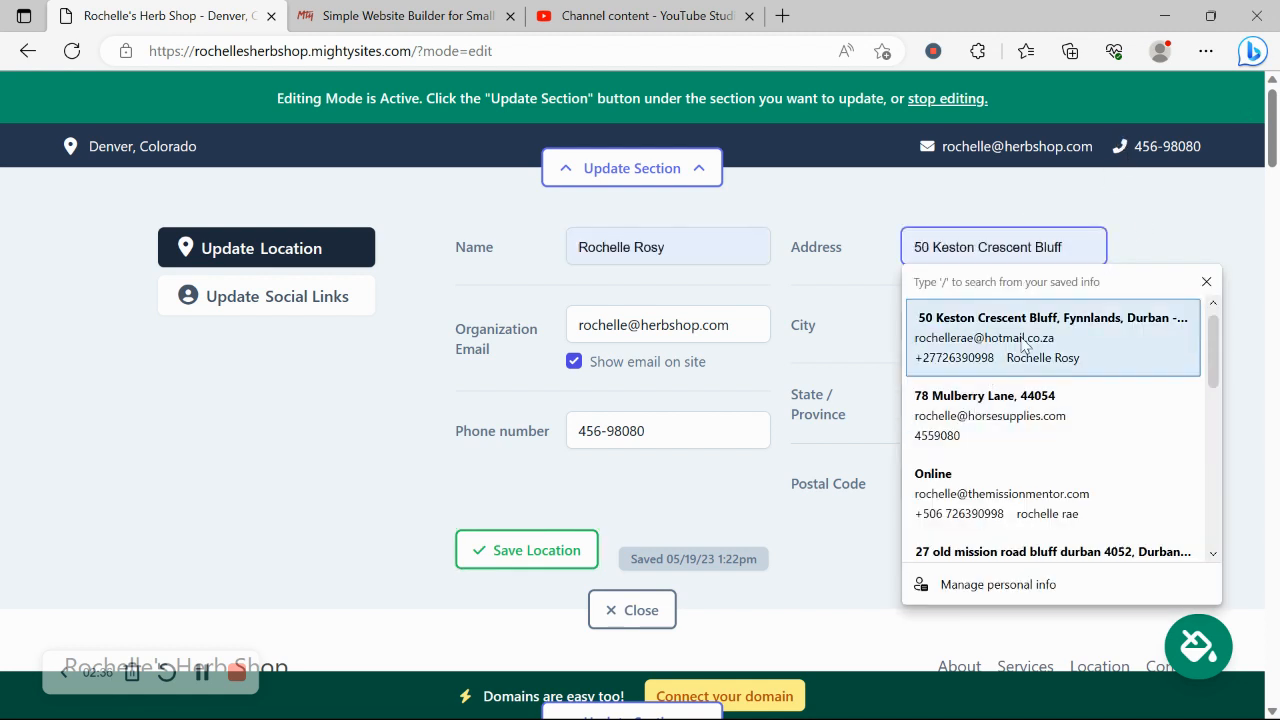
pyautogui.click(1024, 418)
pyautogui.click(529, 551)
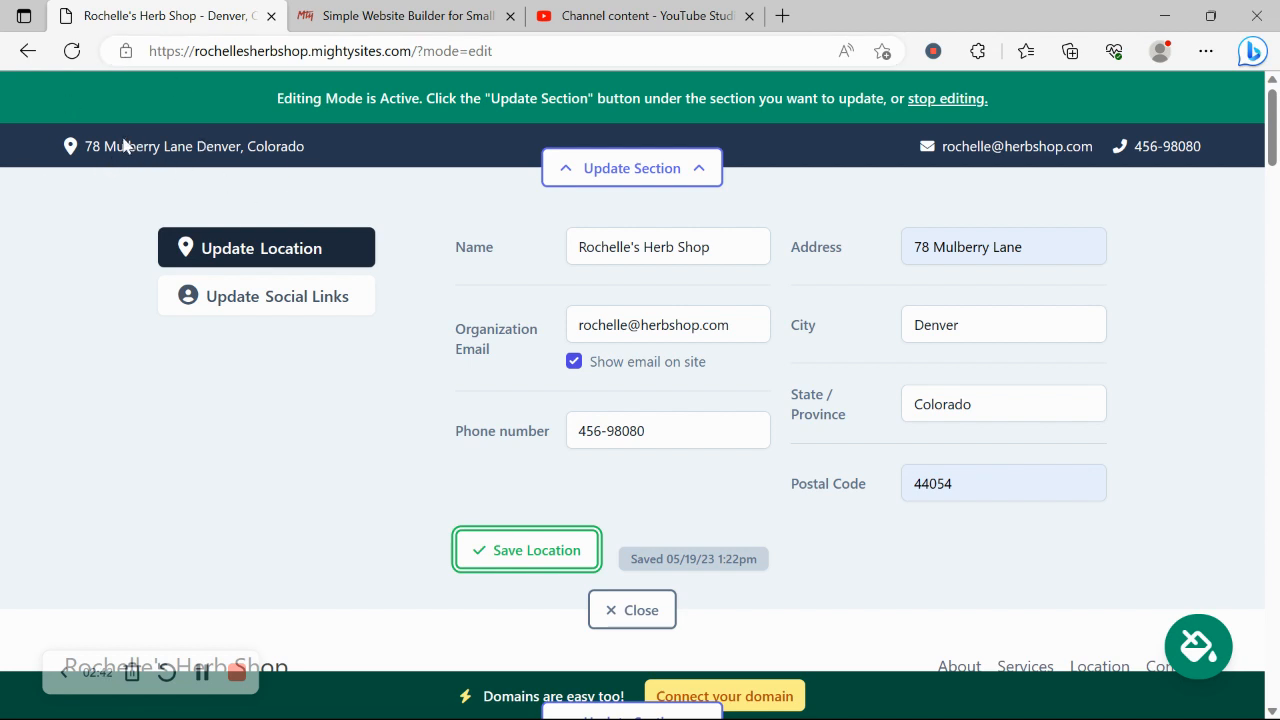
pyautogui.click(308, 302)
# Save Instagram handle 'mightysites' and Twitter handle 'mightysitesusa', then close the social links editor.
pyautogui.click(623, 249)
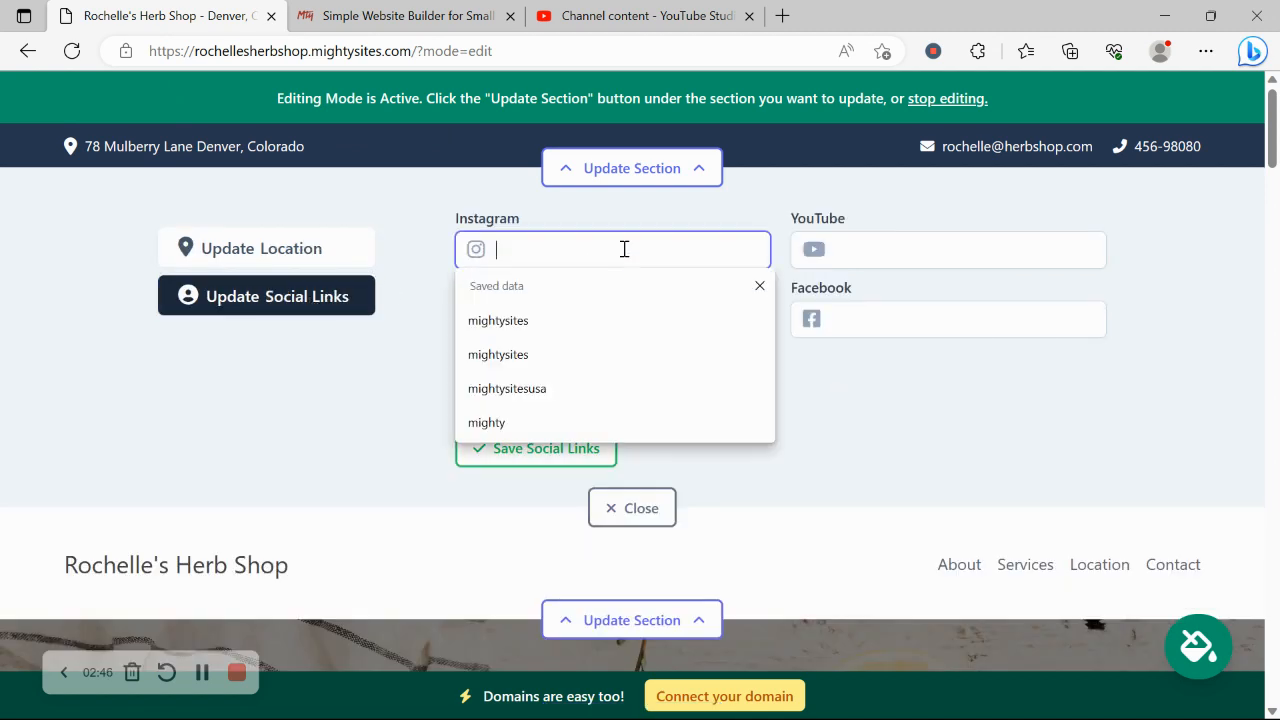
pyautogui.write('mightysi')
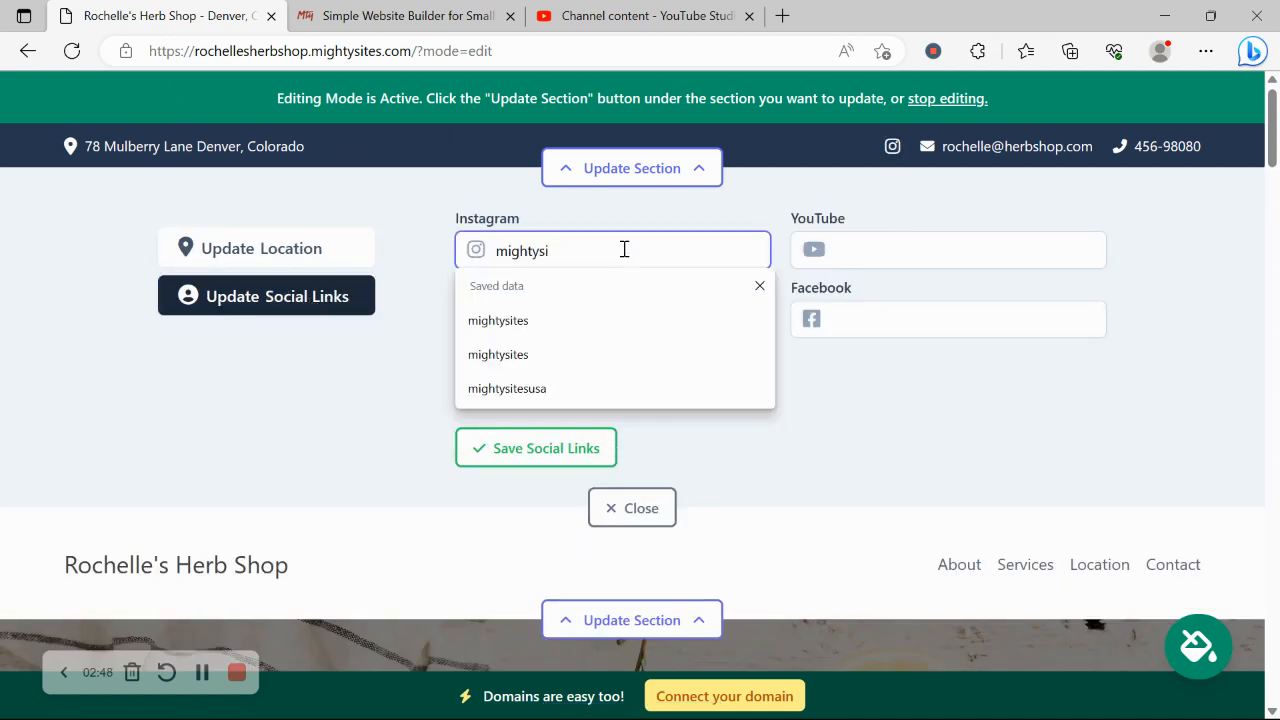
pyautogui.write('tes')
pyautogui.click(540, 322)
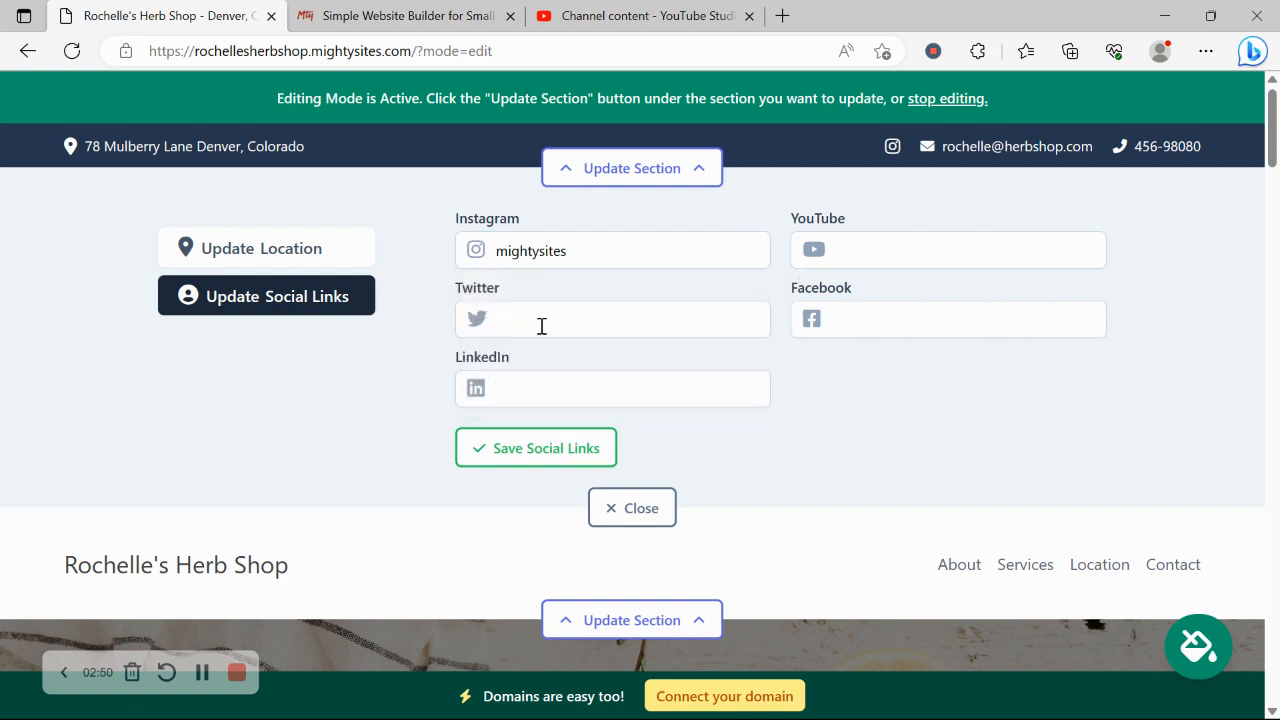
pyautogui.write('mightysit')
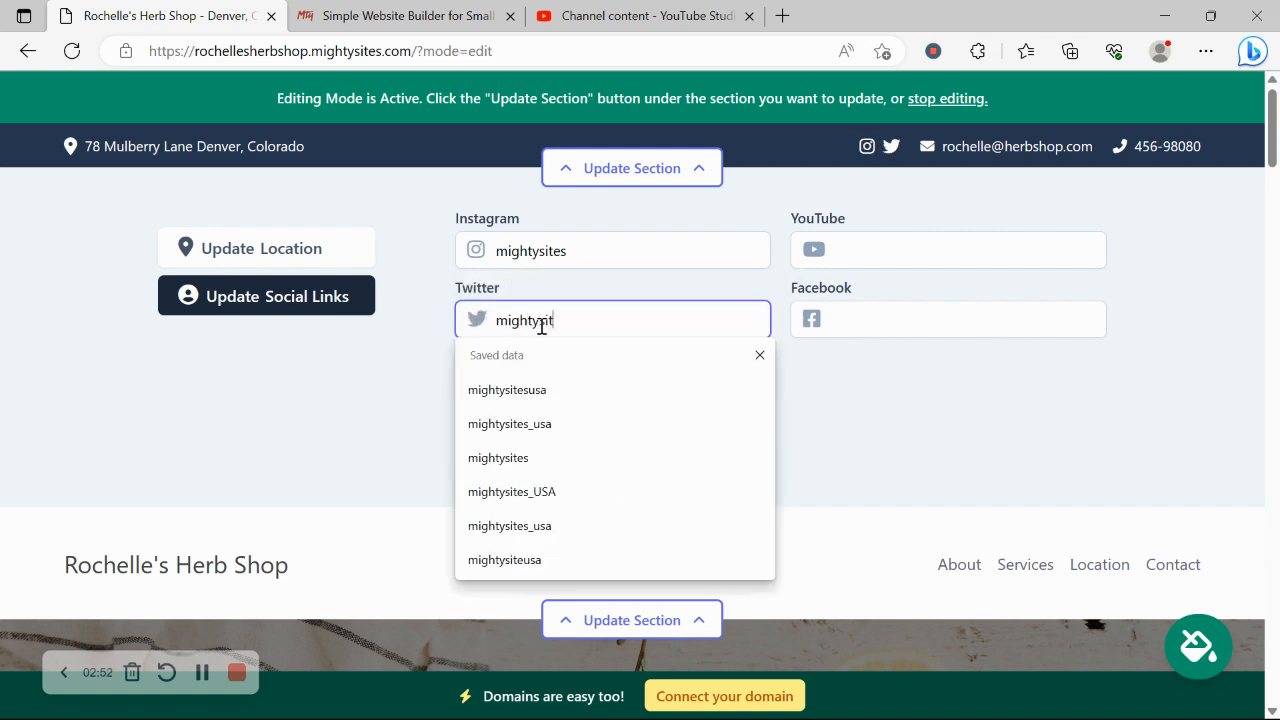
pyautogui.write('esusa')
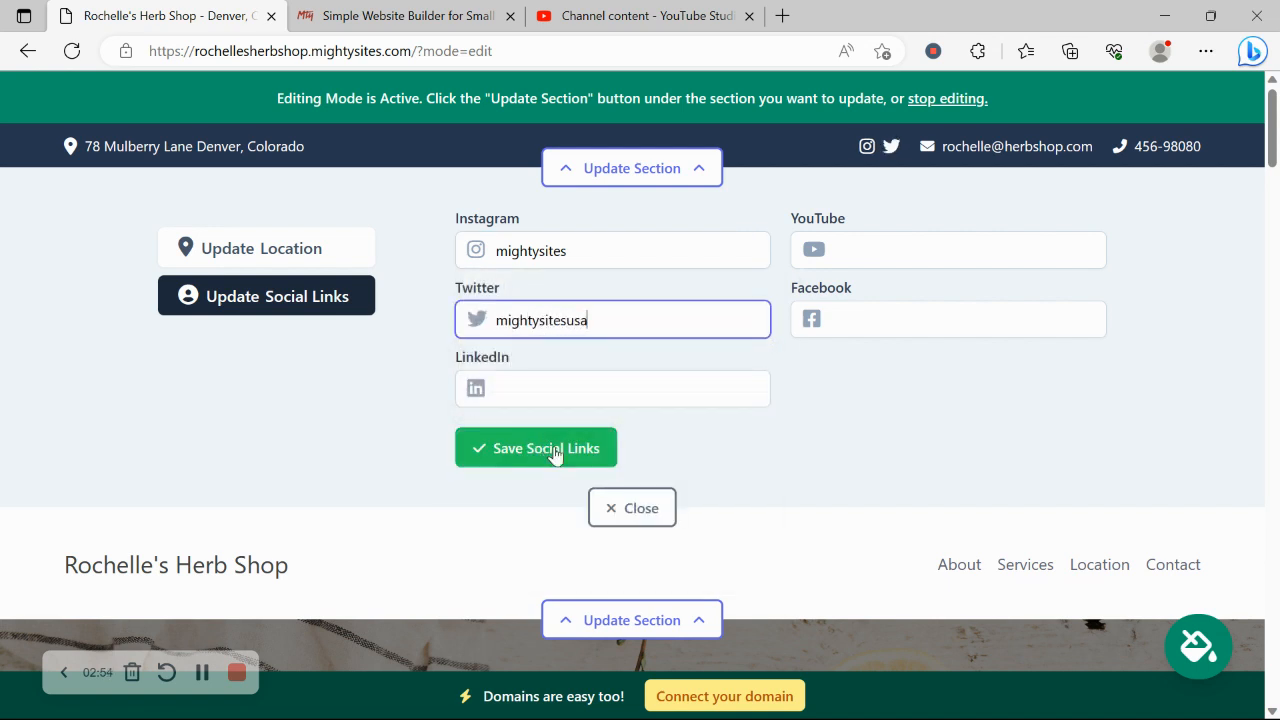
pyautogui.click(556, 452)
pyautogui.click(636, 508)
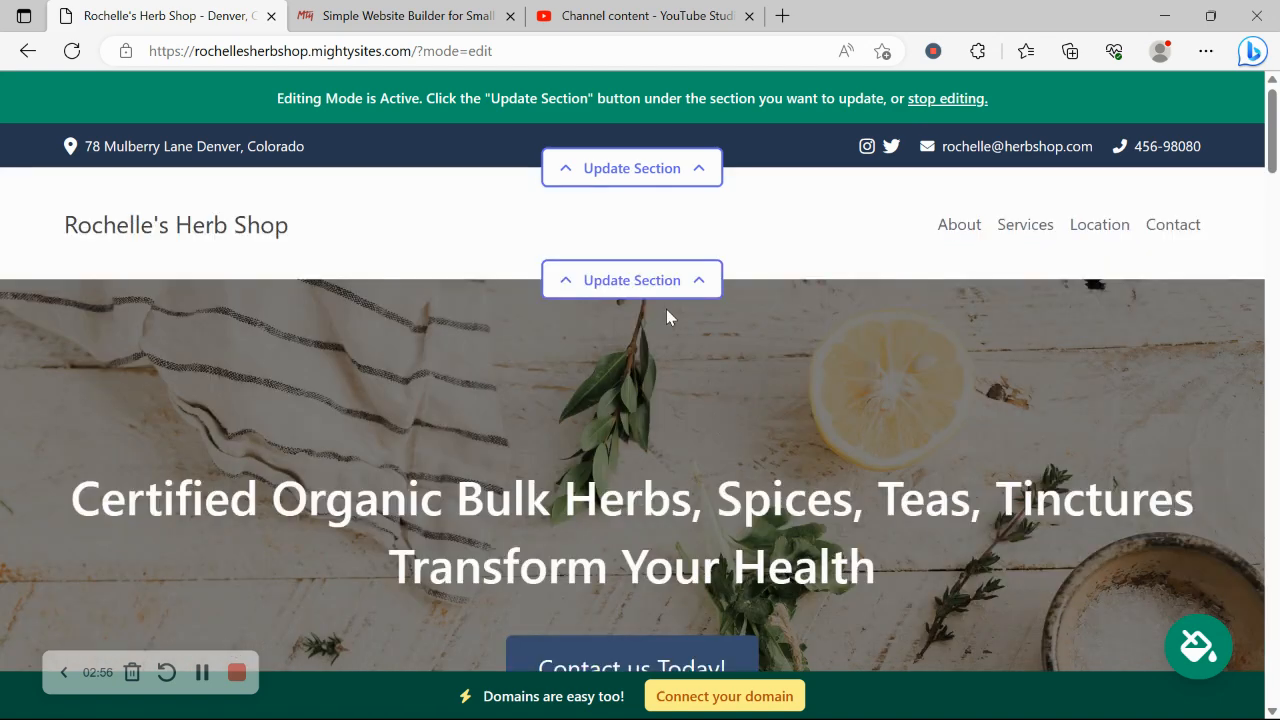
# Upload the Mighty Sites image from Pictures as the header logo and save it.
pyautogui.click(670, 292)
pyautogui.click(350, 405)
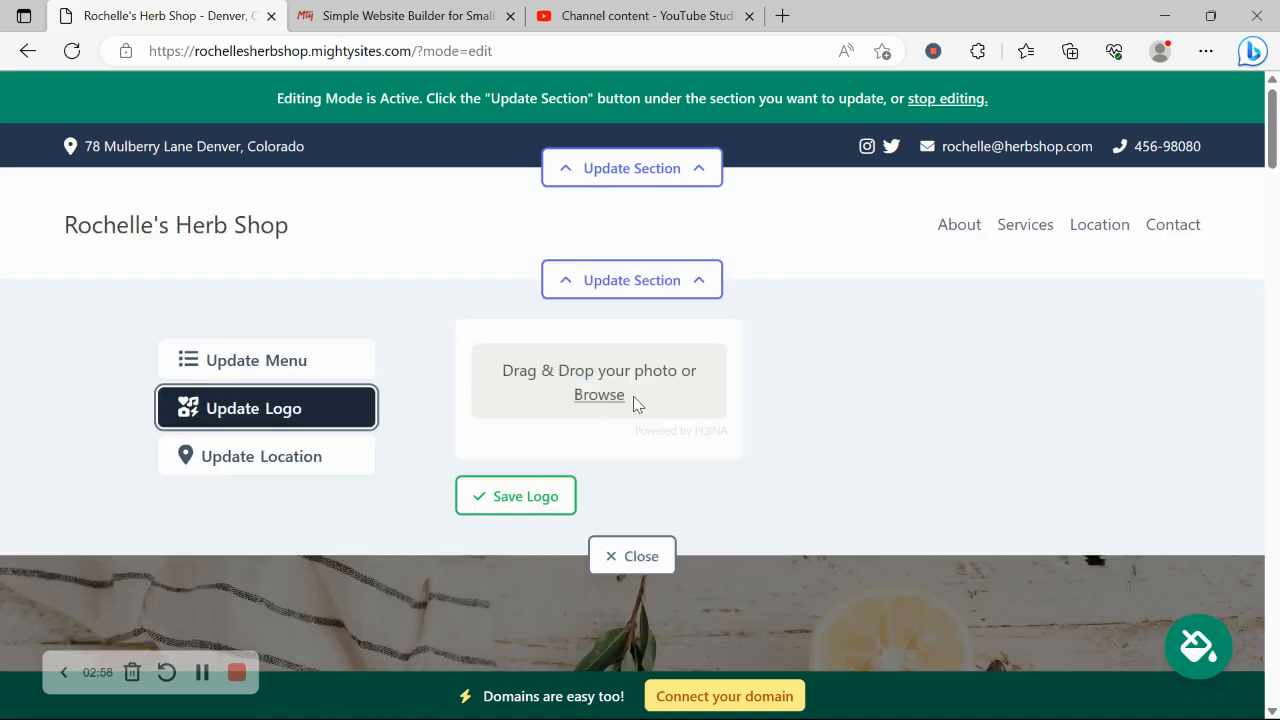
pyautogui.click(596, 406)
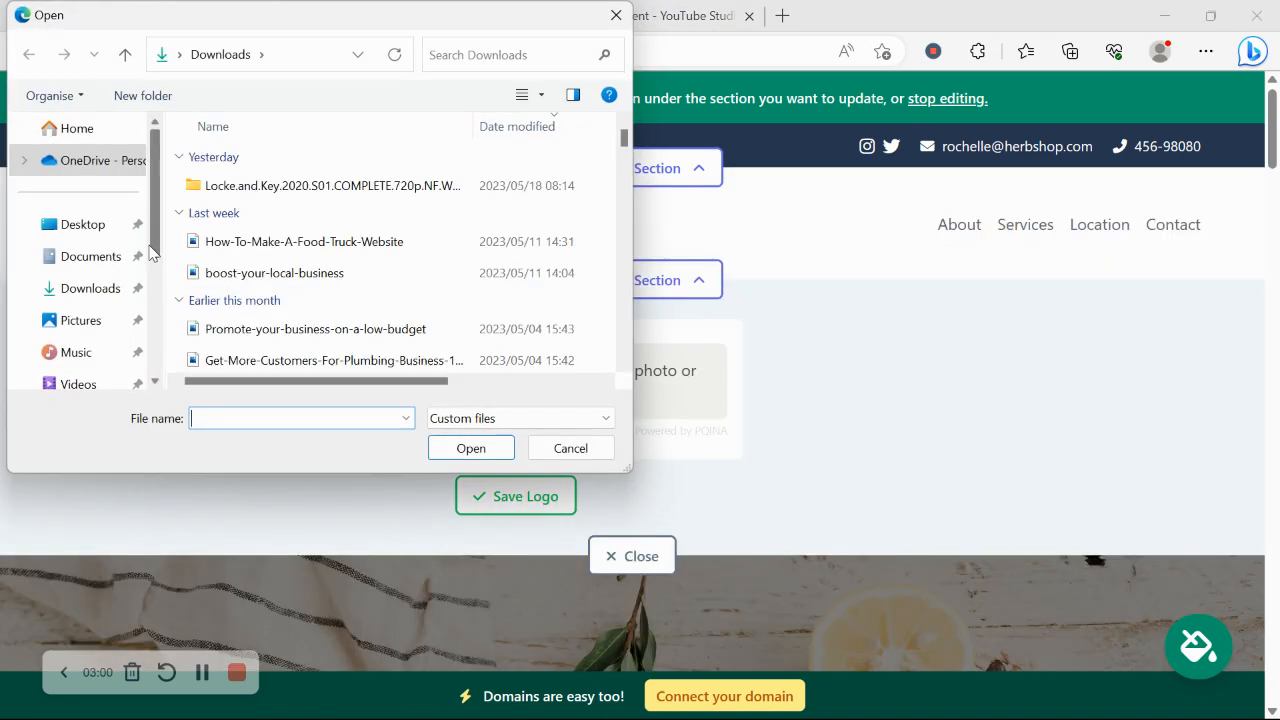
pyautogui.click(108, 322)
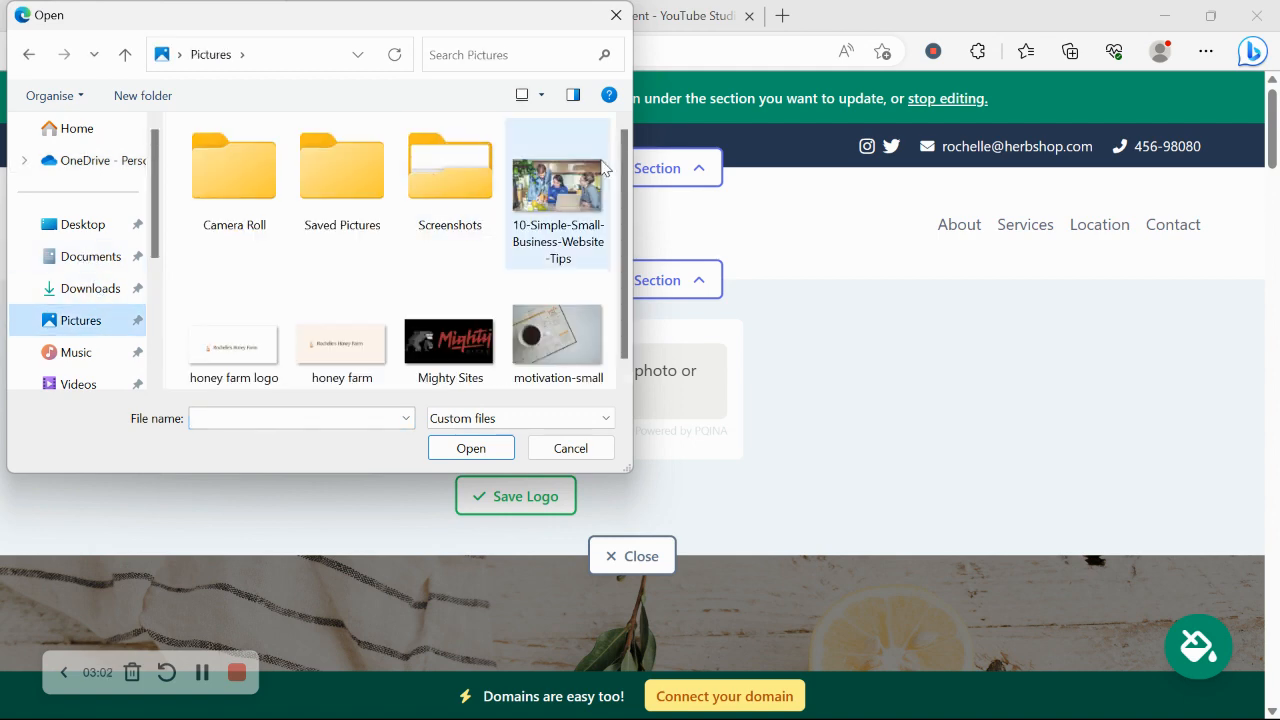
pyautogui.click(466, 352)
pyautogui.doubleClick(468, 356)
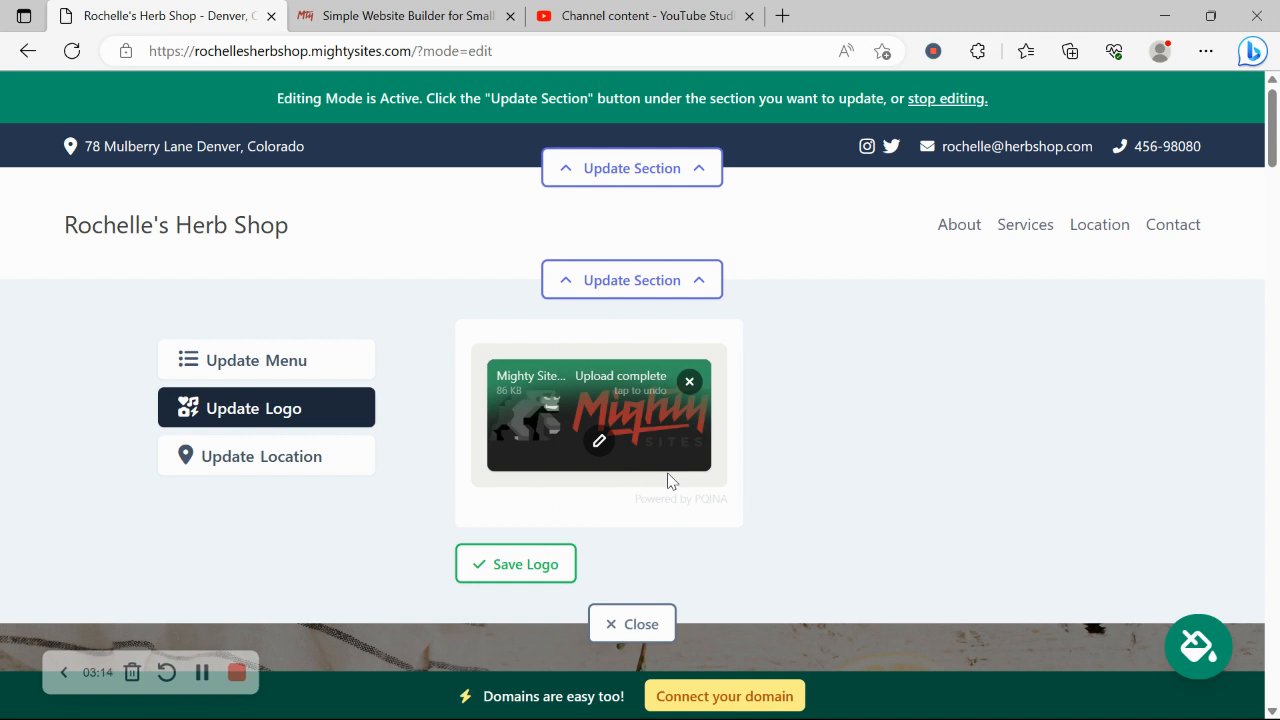
pyautogui.click(511, 579)
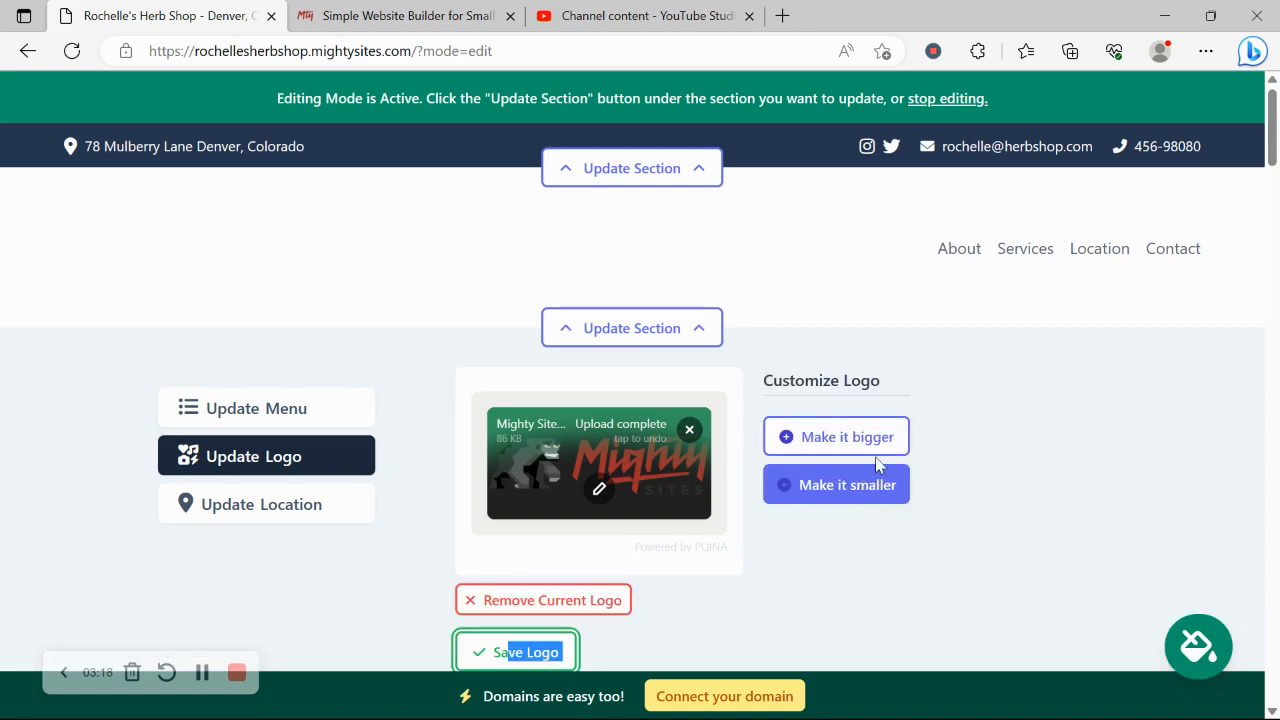
pyautogui.scroll(-2, 921, 409)
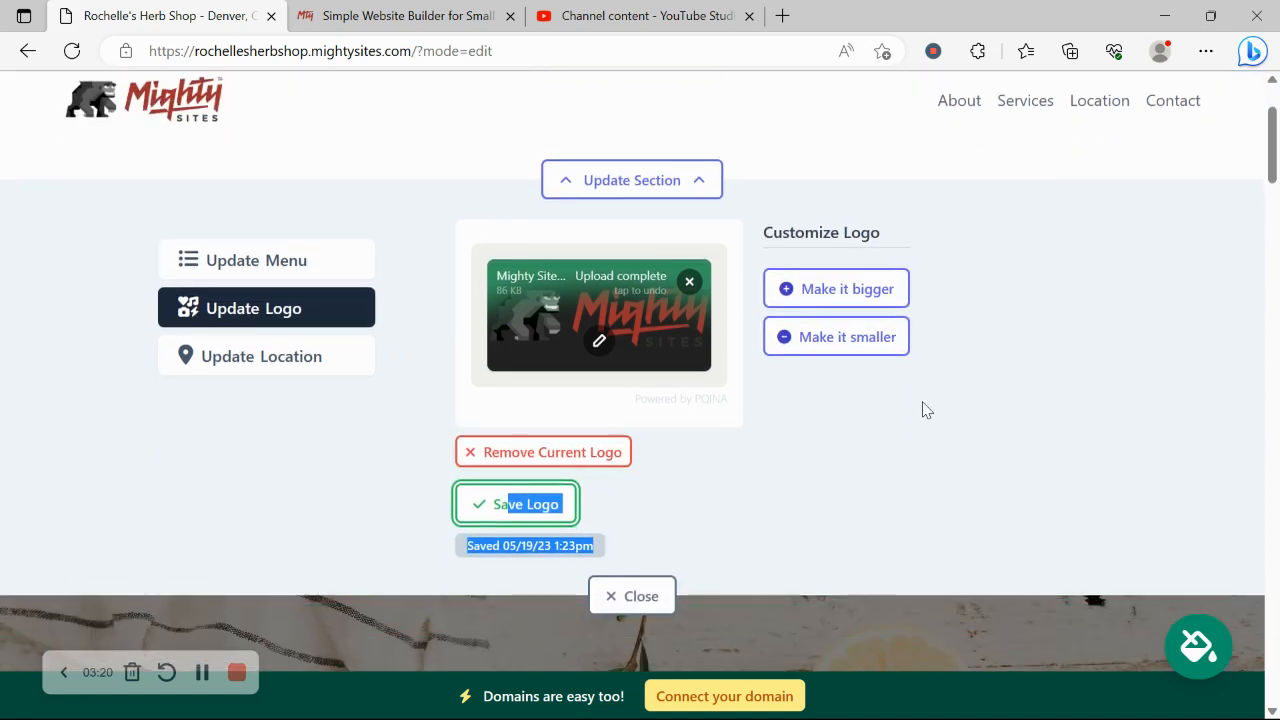
pyautogui.scroll(-4, 601, 579)
pyautogui.scroll(2, 601, 579)
pyautogui.scroll(-8, 601, 578)
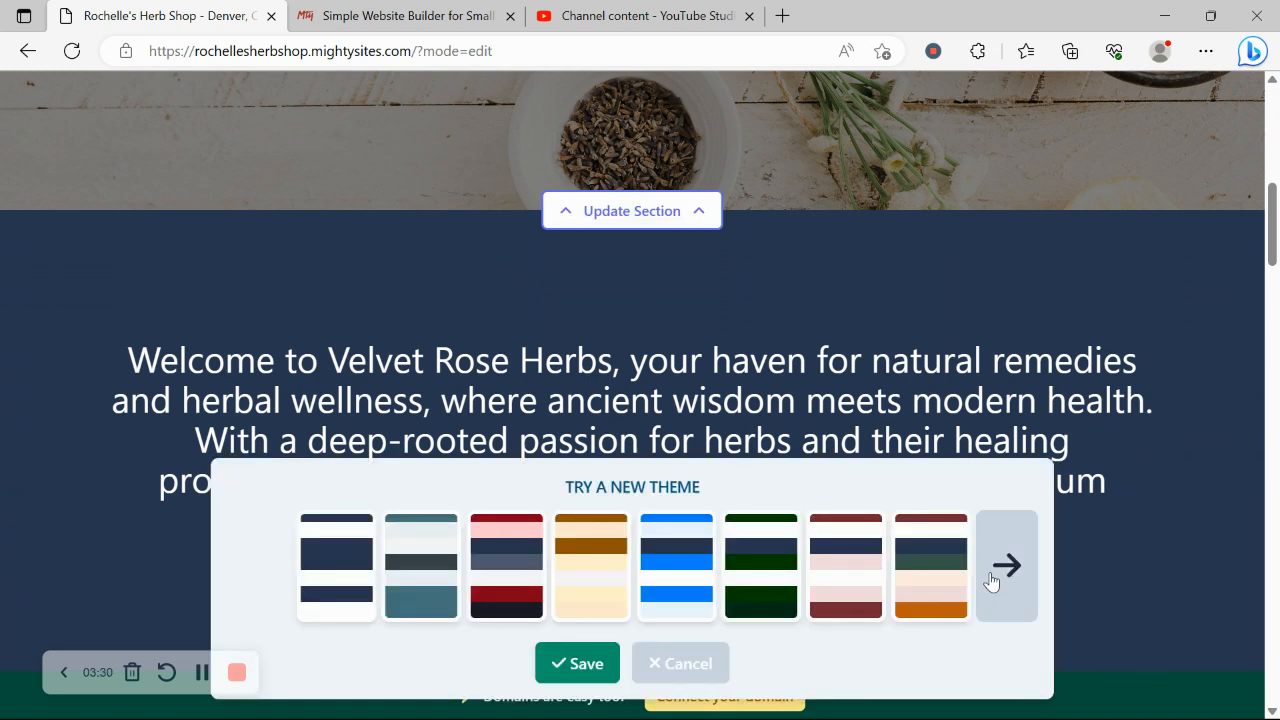
# Page to the last set of theme swatches and save the dark-green theme.
pyautogui.click(1006, 566)
pyautogui.click(1006, 566)
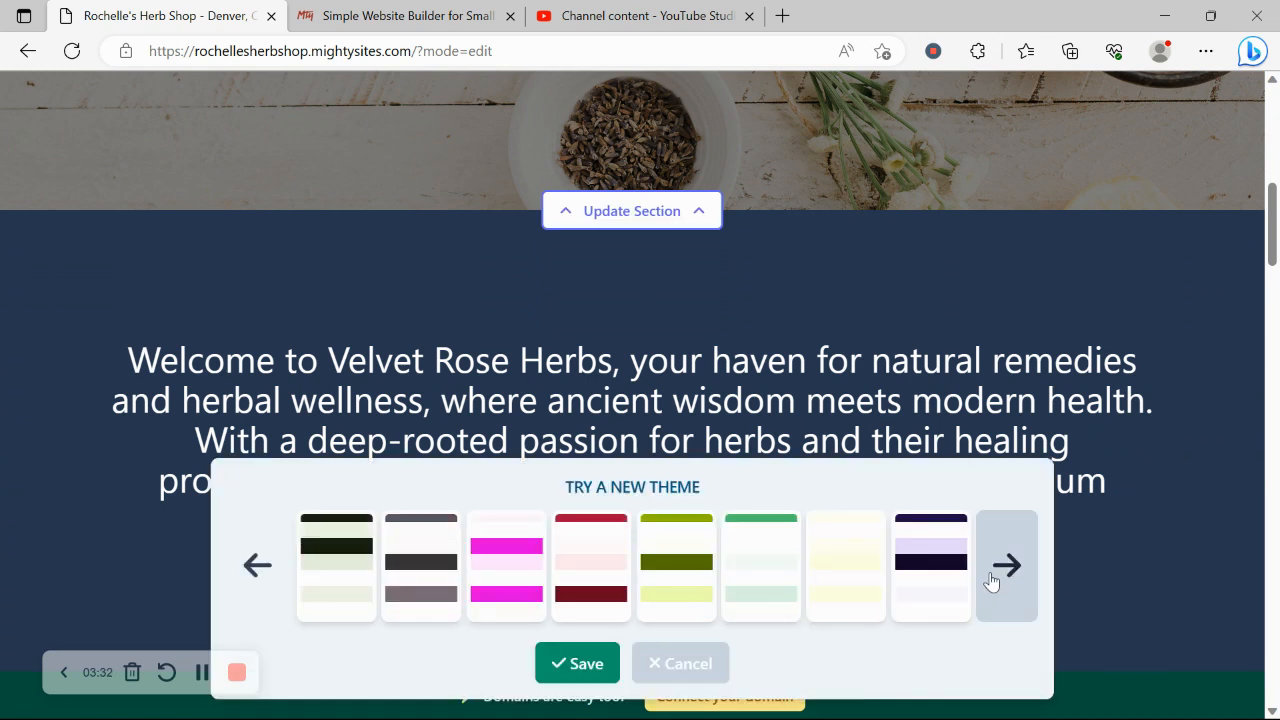
pyautogui.click(1006, 566)
pyautogui.click(990, 580)
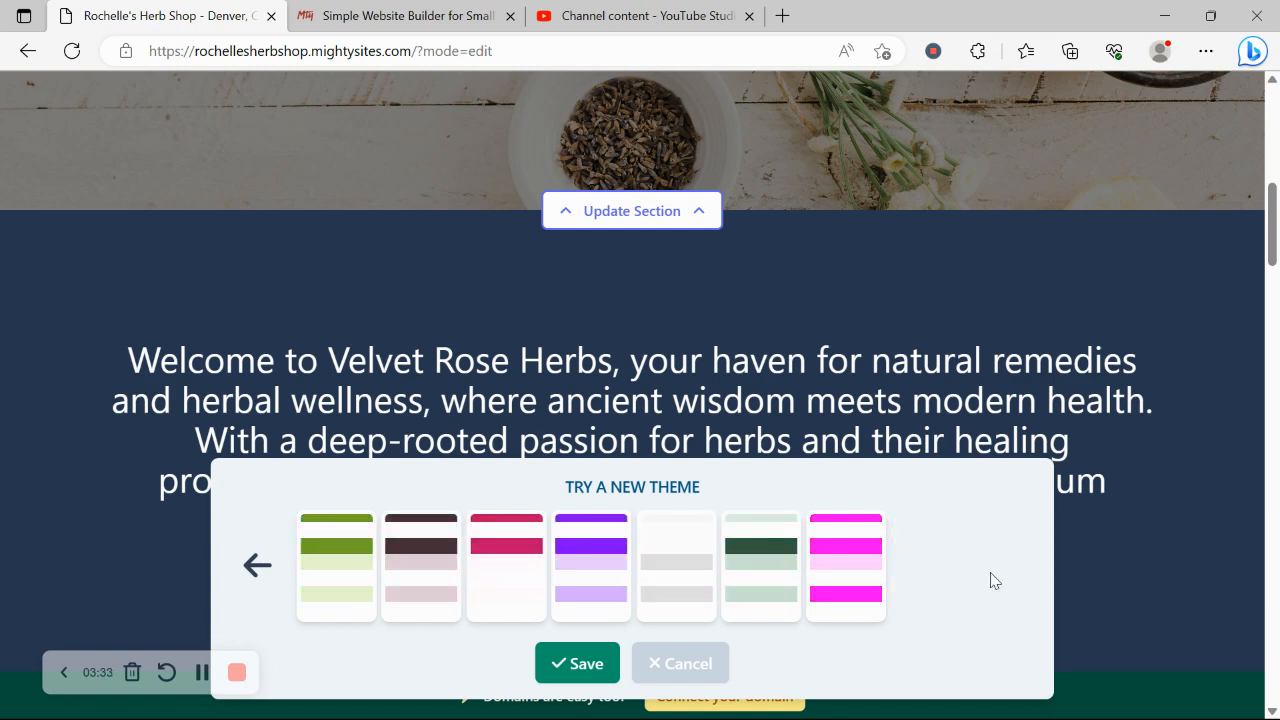
pyautogui.click(749, 580)
pyautogui.click(581, 673)
pyautogui.scroll(4, 581, 668)
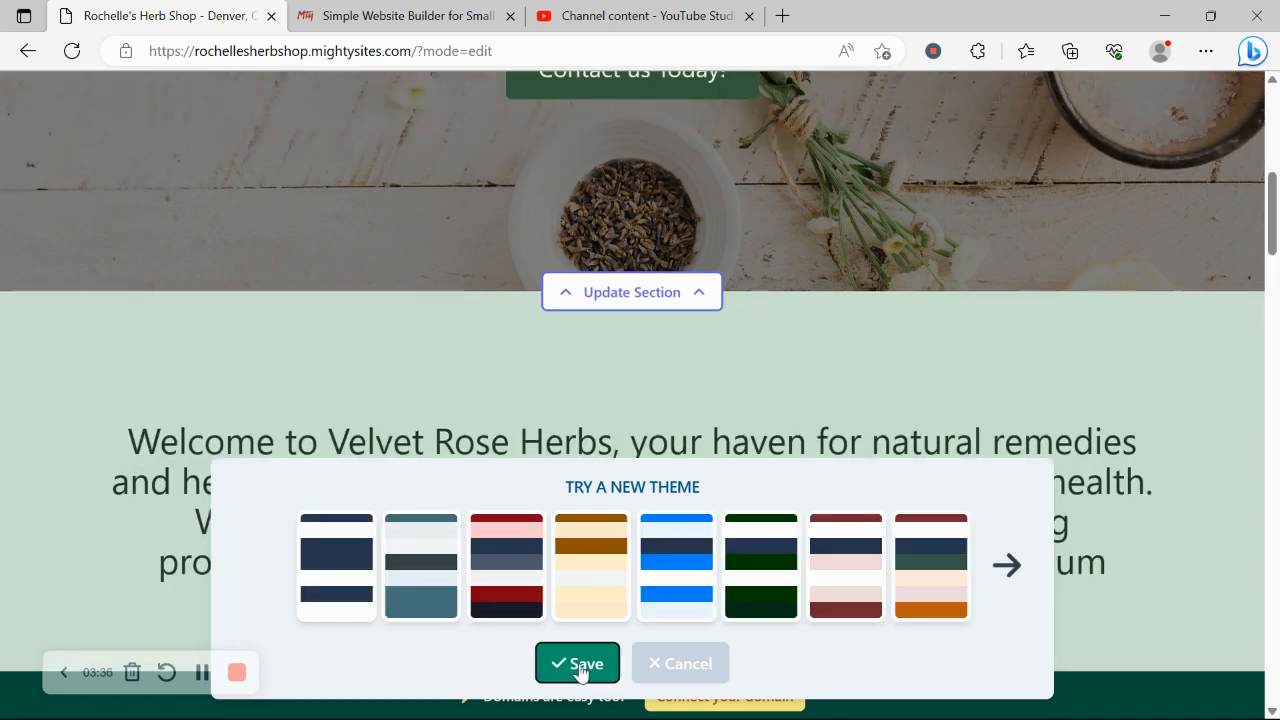
pyautogui.scroll(-3, 581, 665)
pyautogui.scroll(-3, 581, 664)
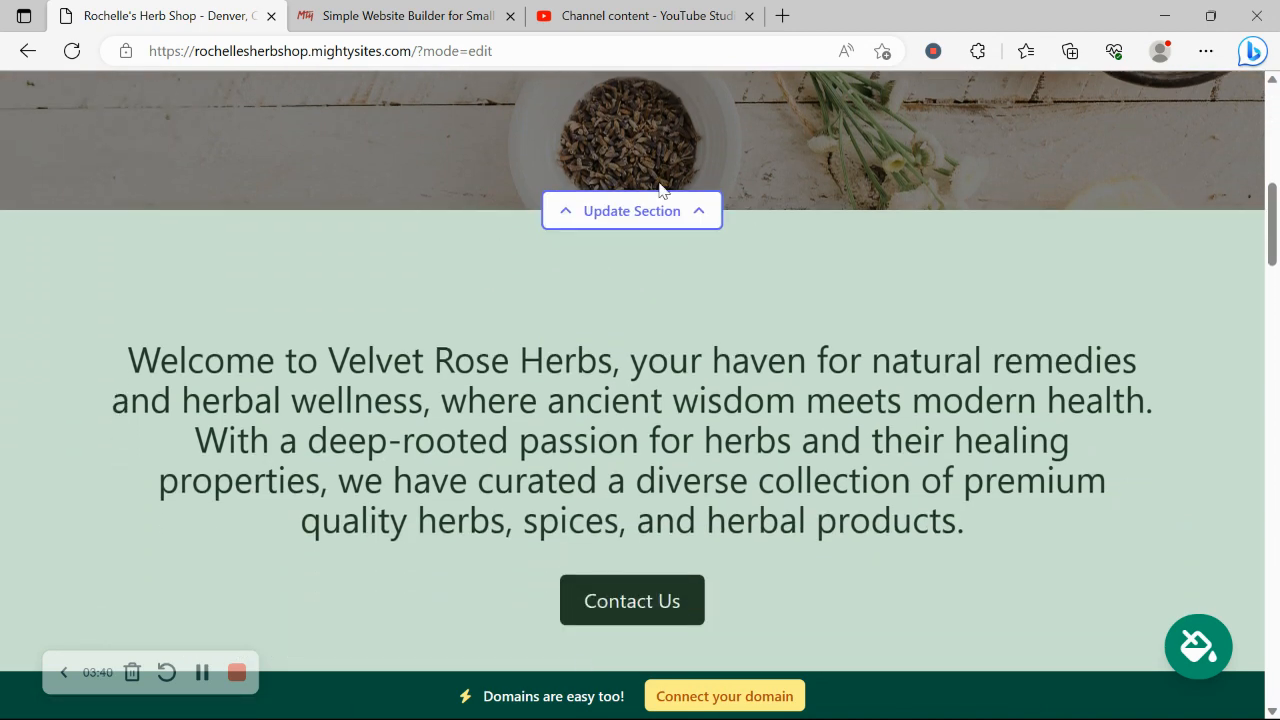
# Open the welcome section's image editor and browse photo library results for 'Herb Shop'.
pyautogui.click(632, 211)
pyautogui.click(325, 339)
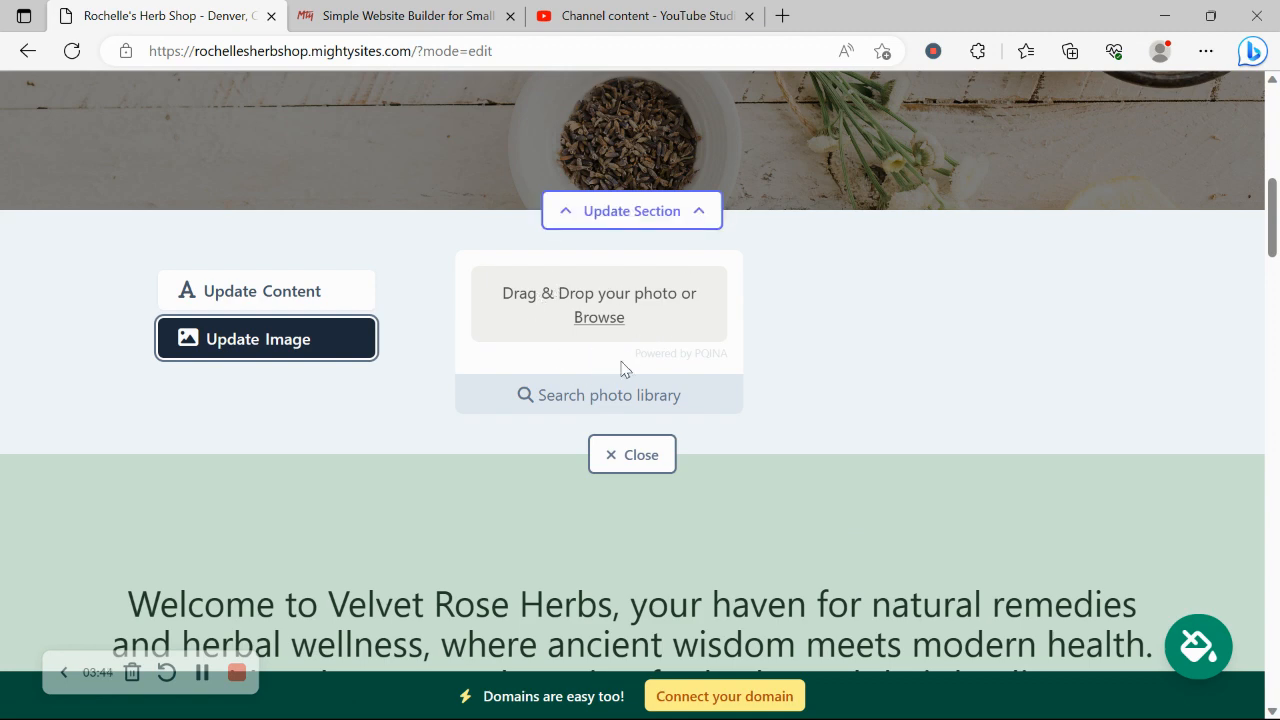
pyautogui.click(627, 400)
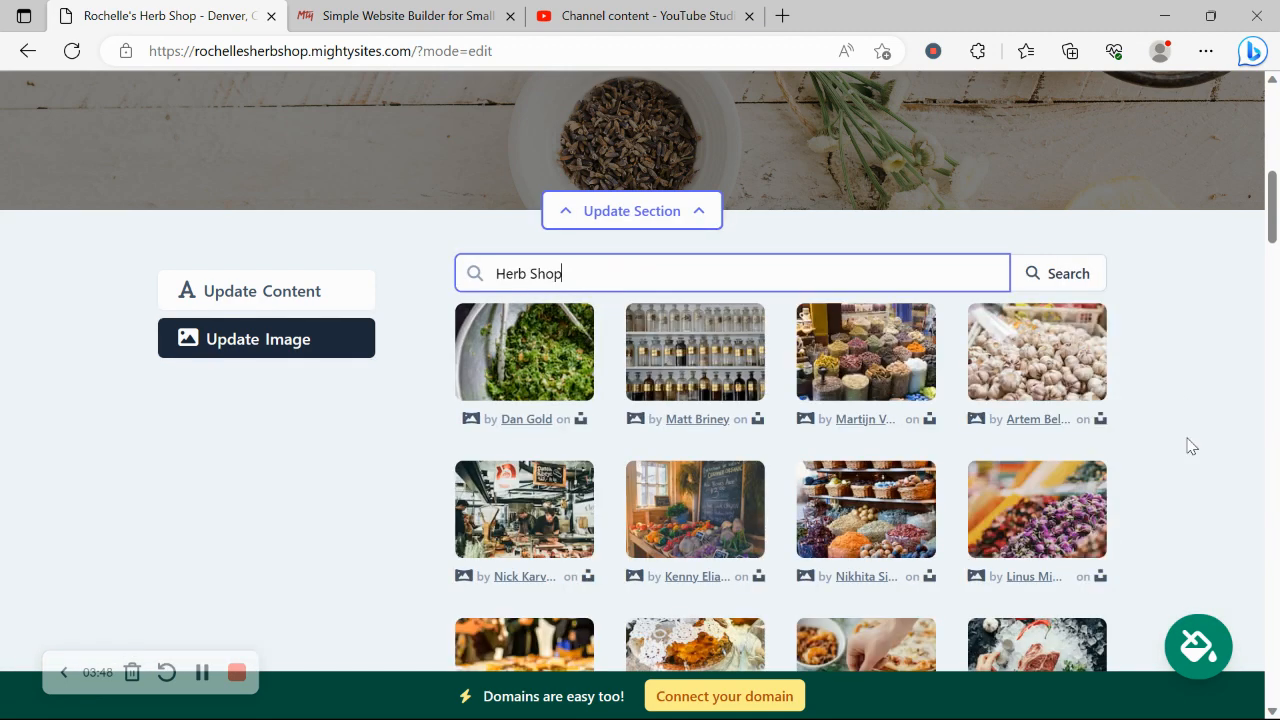
pyautogui.click(1135, 443)
pyautogui.scroll(-1, 1135, 443)
pyautogui.scroll(1, 1135, 443)
pyautogui.scroll(-2, 1135, 443)
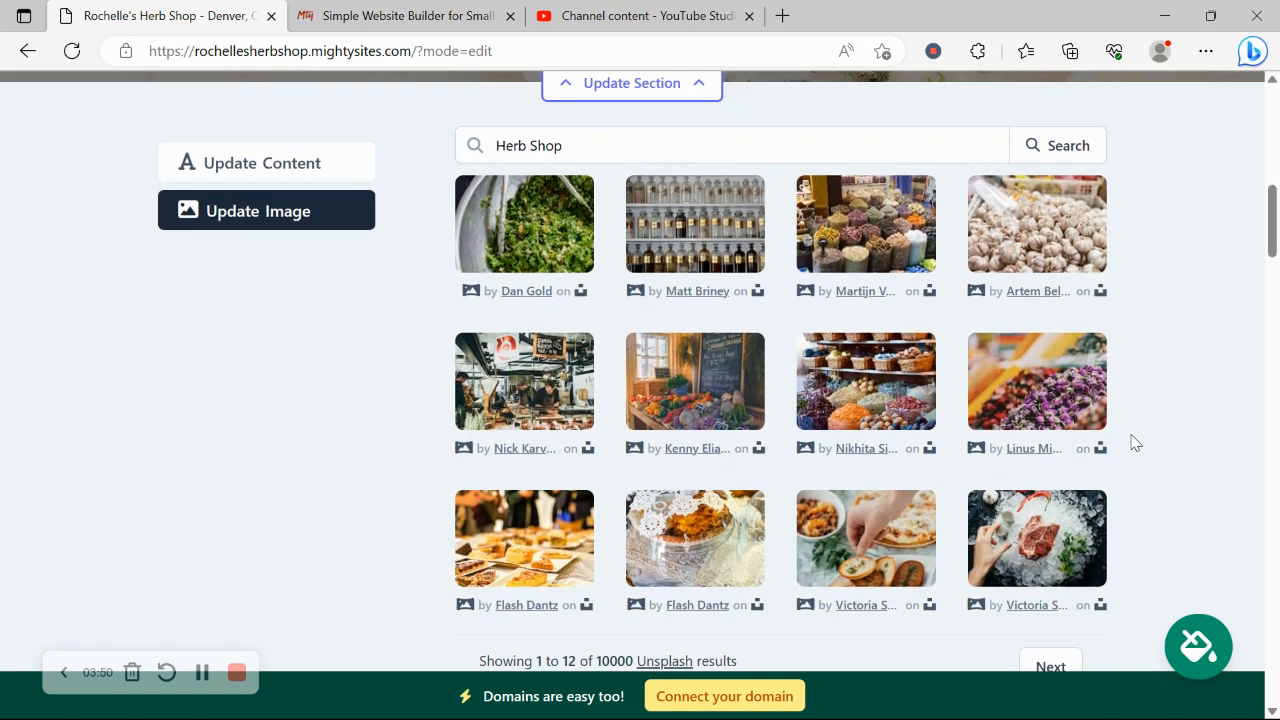
pyautogui.scroll(1, 1135, 443)
pyautogui.click(528, 273)
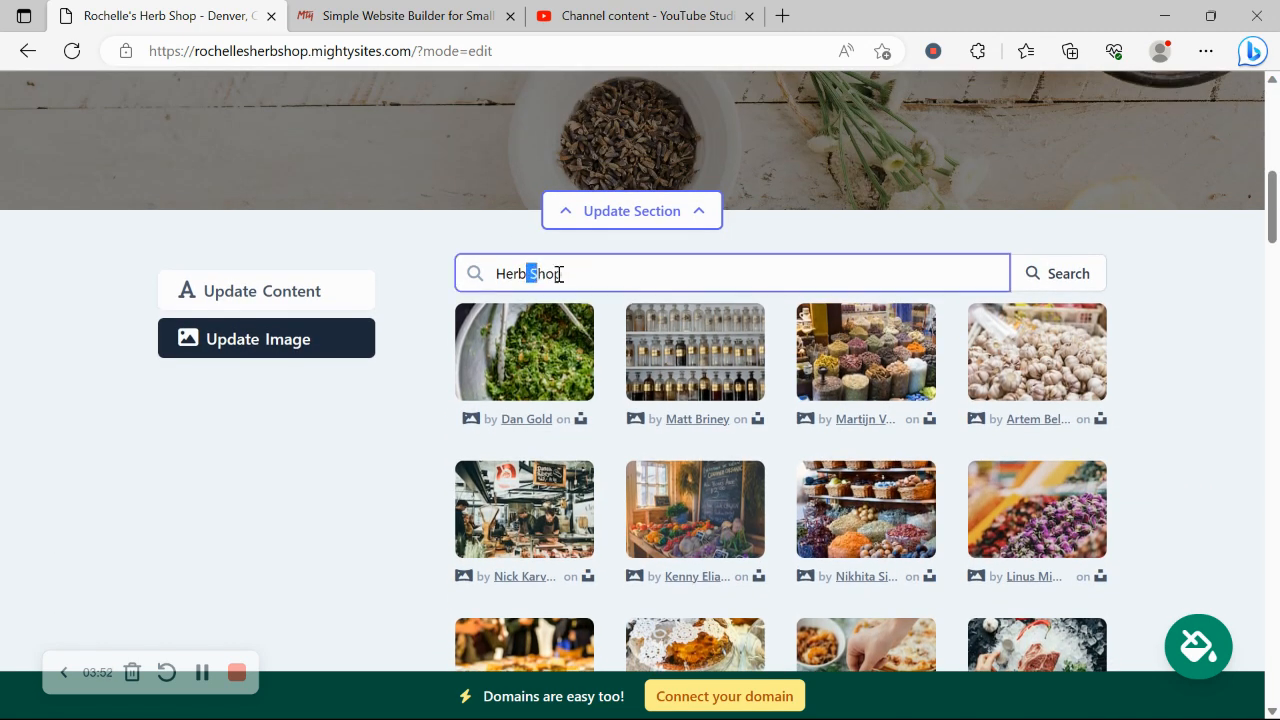
pyautogui.moveTo(474, 281); pyautogui.dragTo(650, 314)
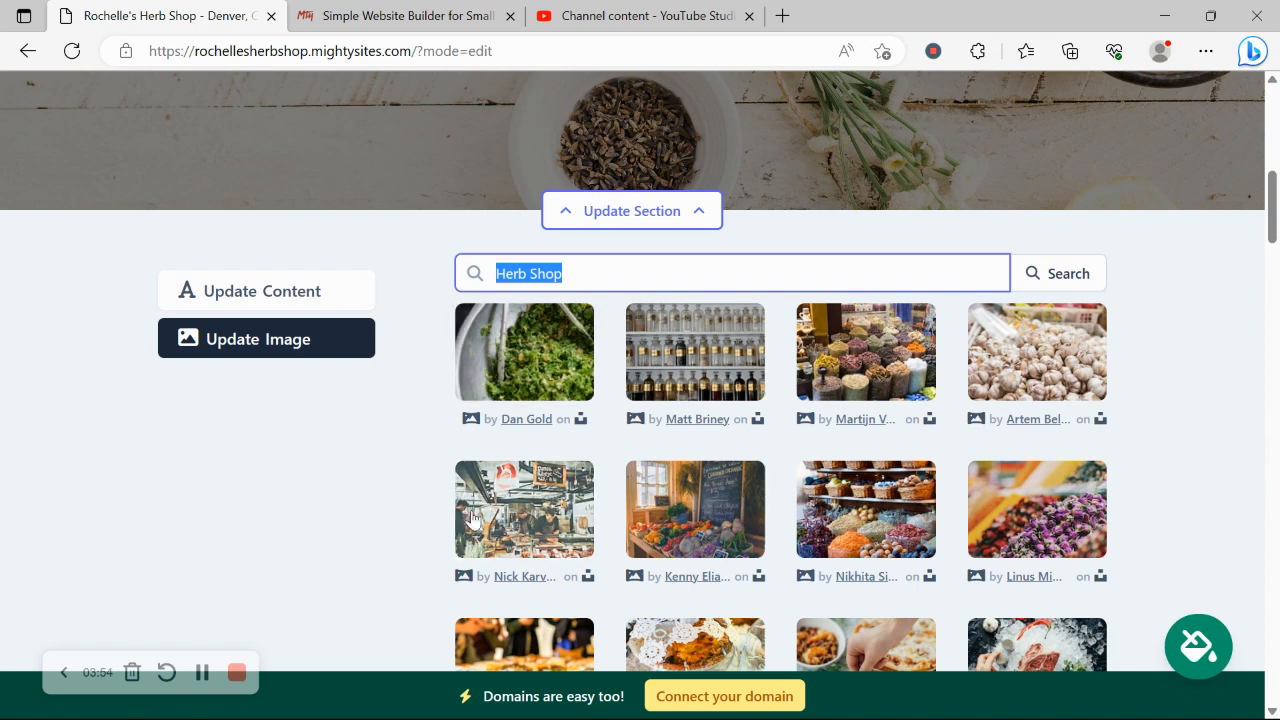
pyautogui.click(290, 291)
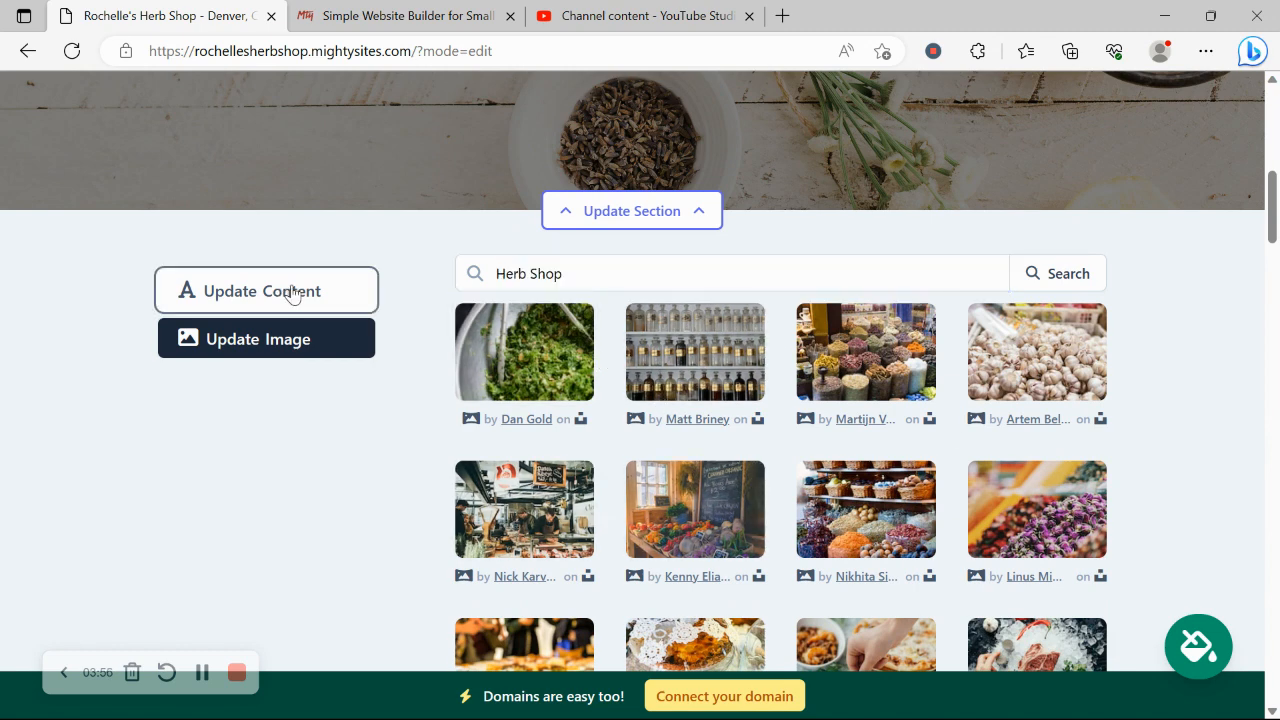
# Review the hero button's link options, leave it unlinked, then save the content and close.
pyautogui.scroll(-1, 294, 292)
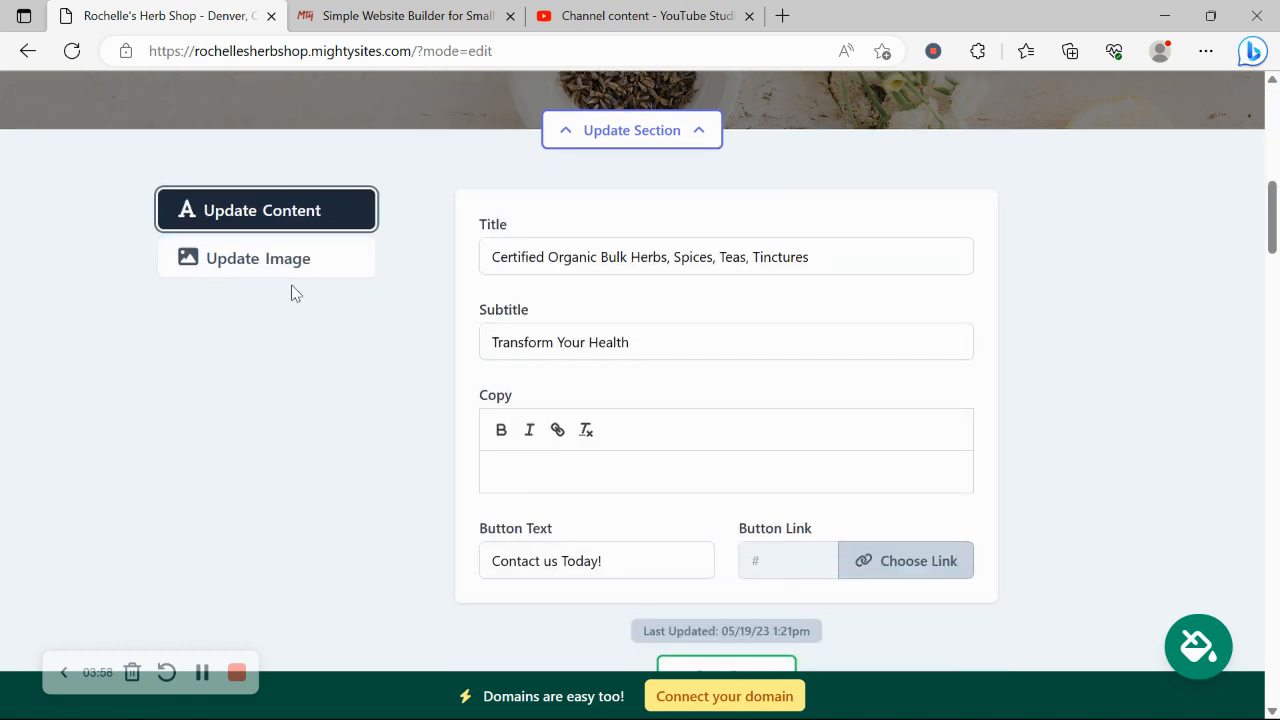
pyautogui.scroll(-2, 638, 311)
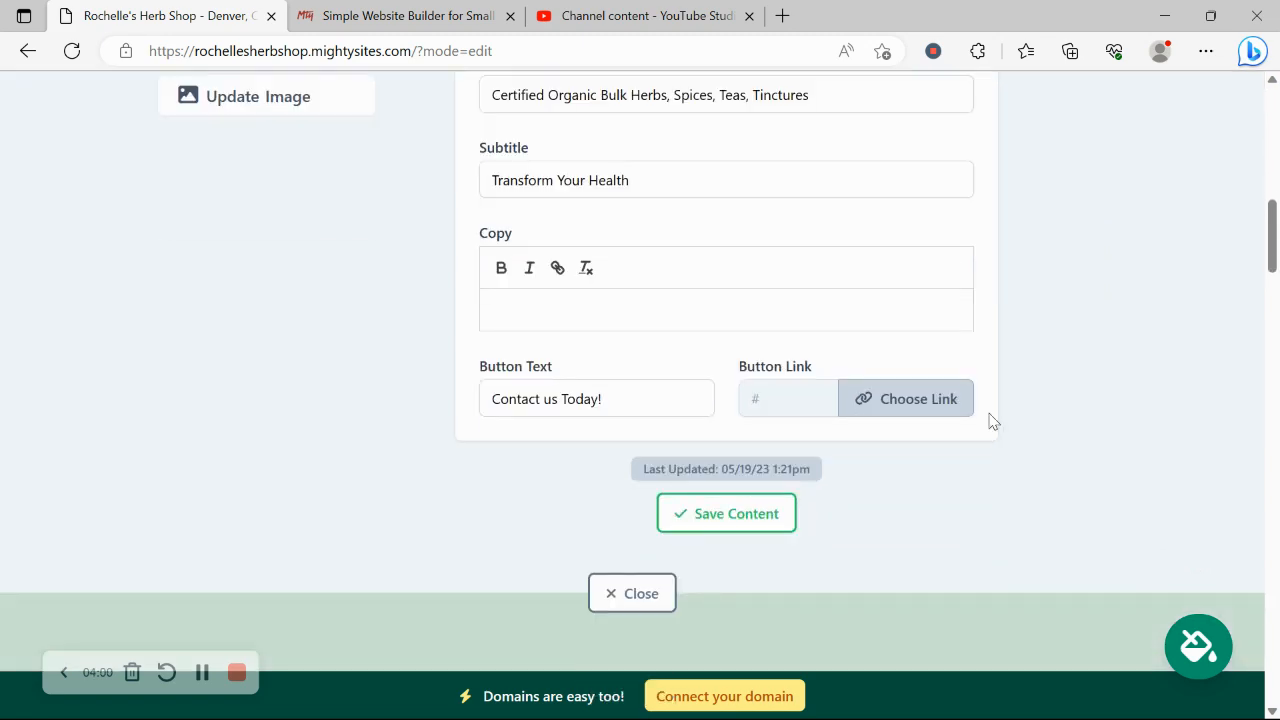
pyautogui.scroll(7, 993, 421)
pyautogui.scroll(-6, 822, 221)
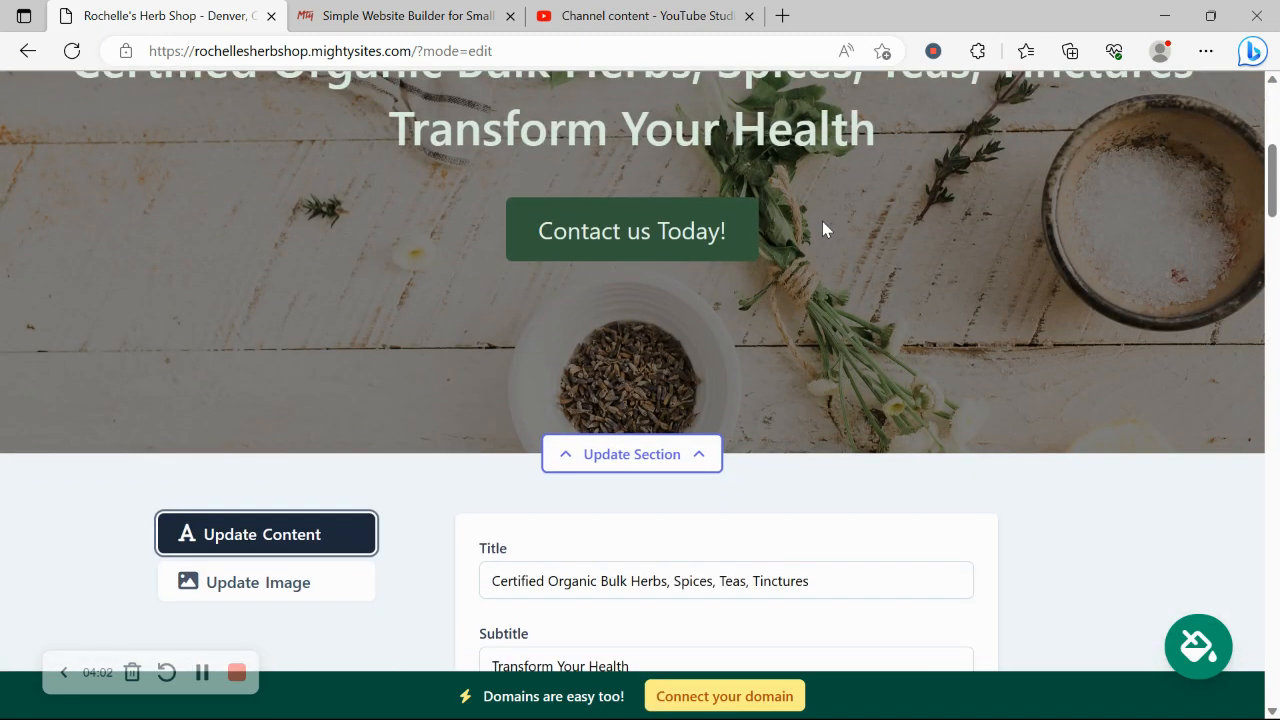
pyautogui.click(925, 484)
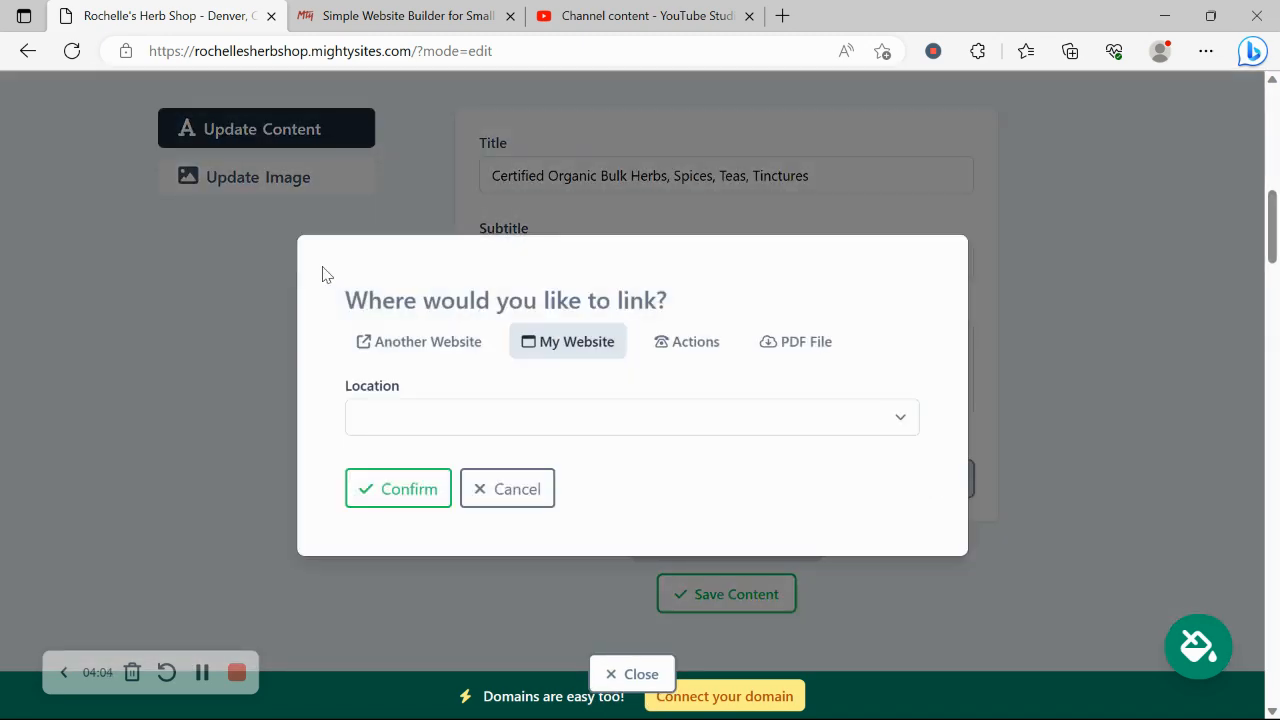
pyautogui.click(446, 341)
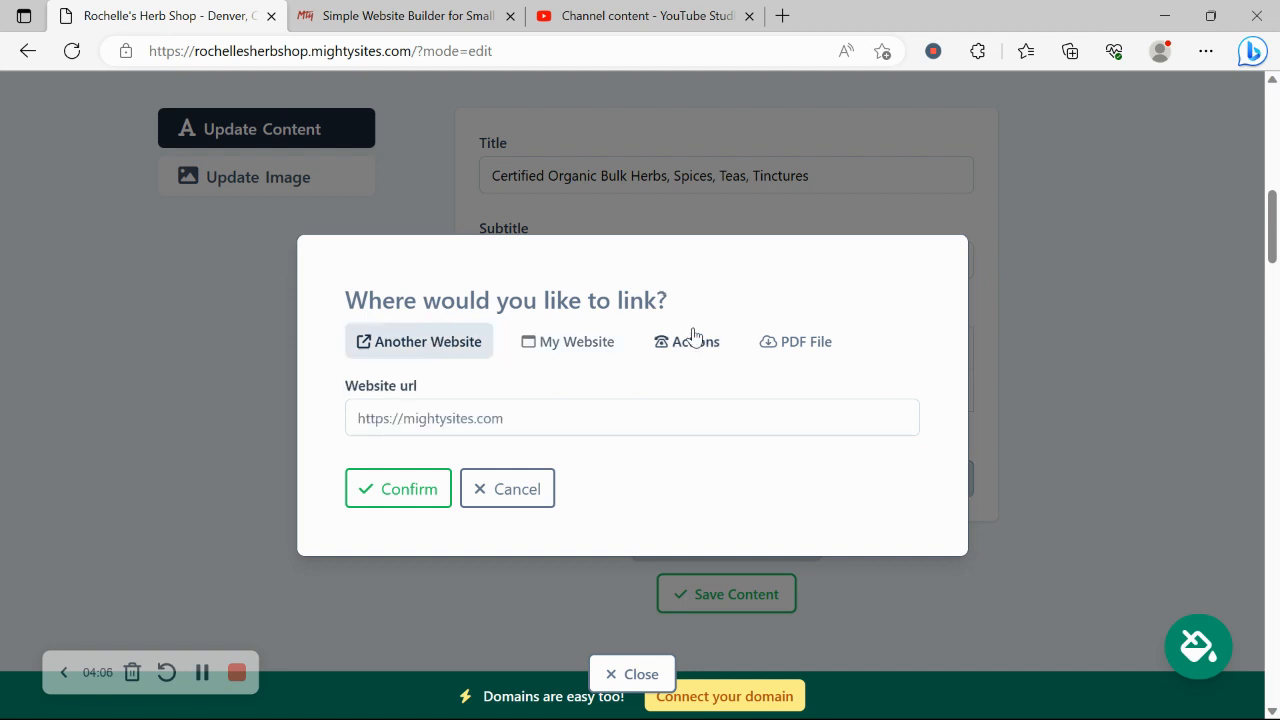
pyautogui.click(695, 339)
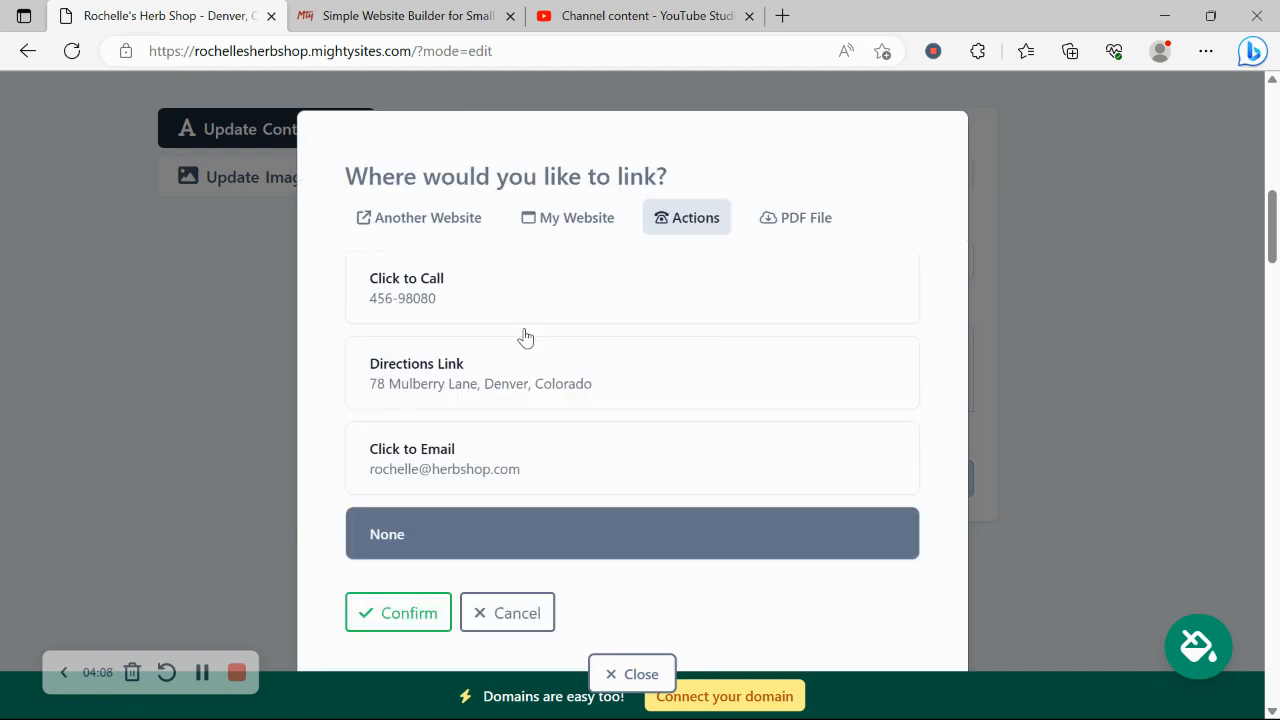
pyautogui.click(802, 218)
pyautogui.click(498, 500)
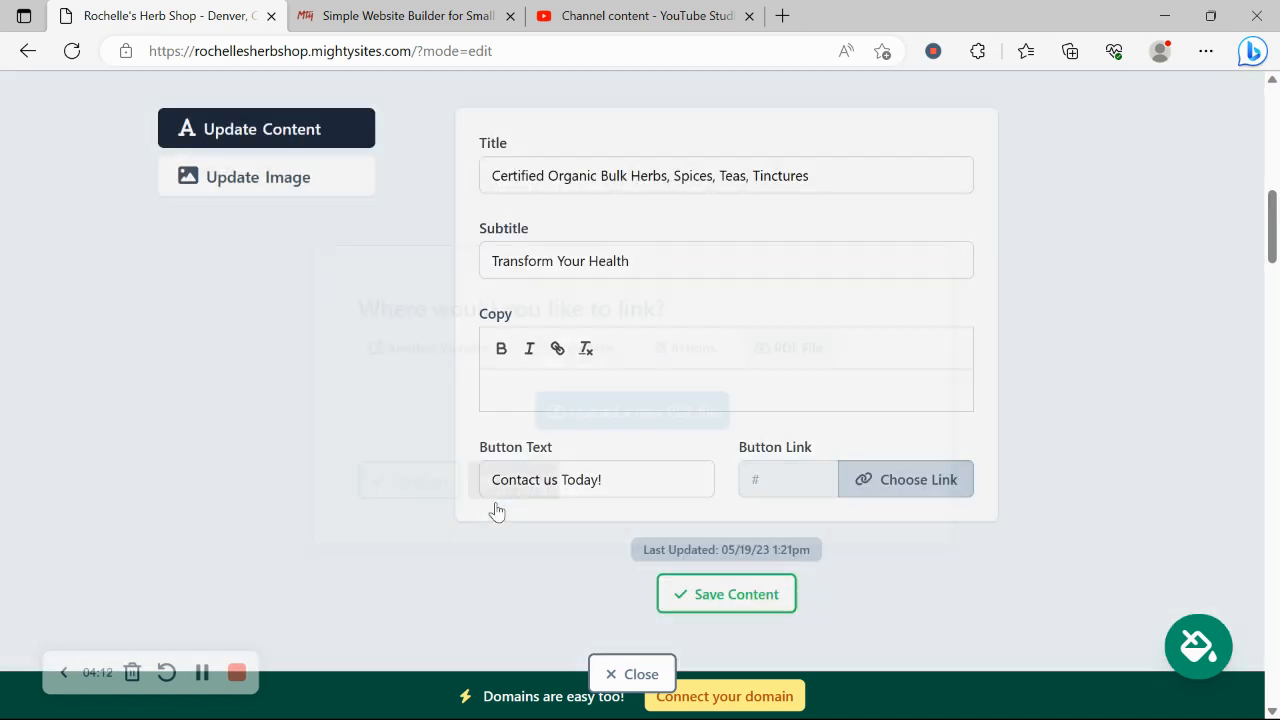
pyautogui.click(700, 594)
pyautogui.click(641, 674)
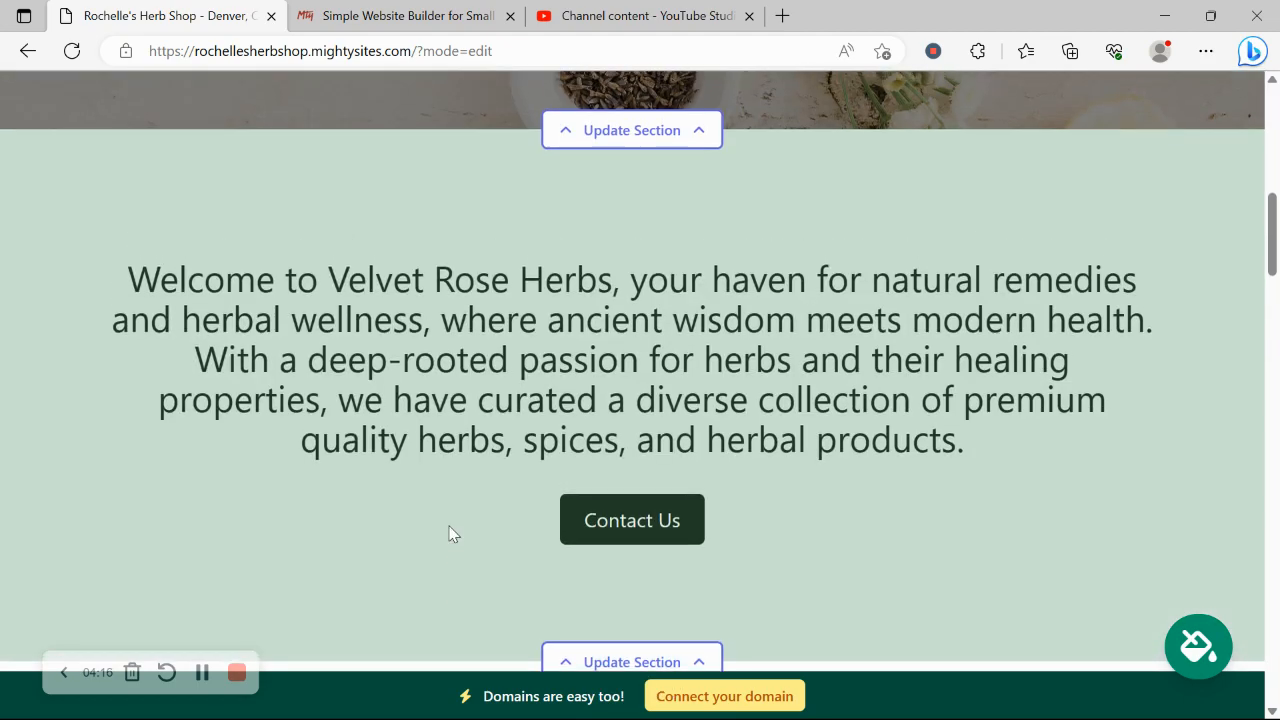
pyautogui.scroll(-7, 449, 533)
pyautogui.scroll(-8, 449, 533)
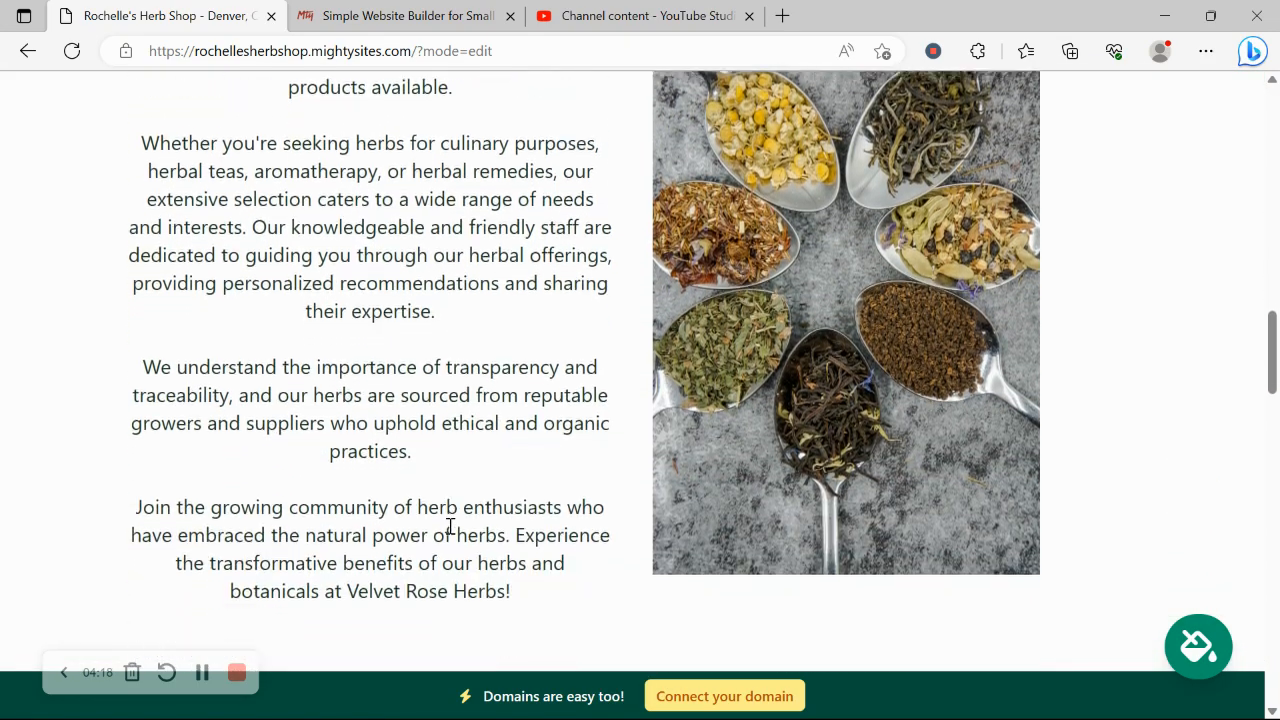
pyautogui.scroll(-8, 449, 533)
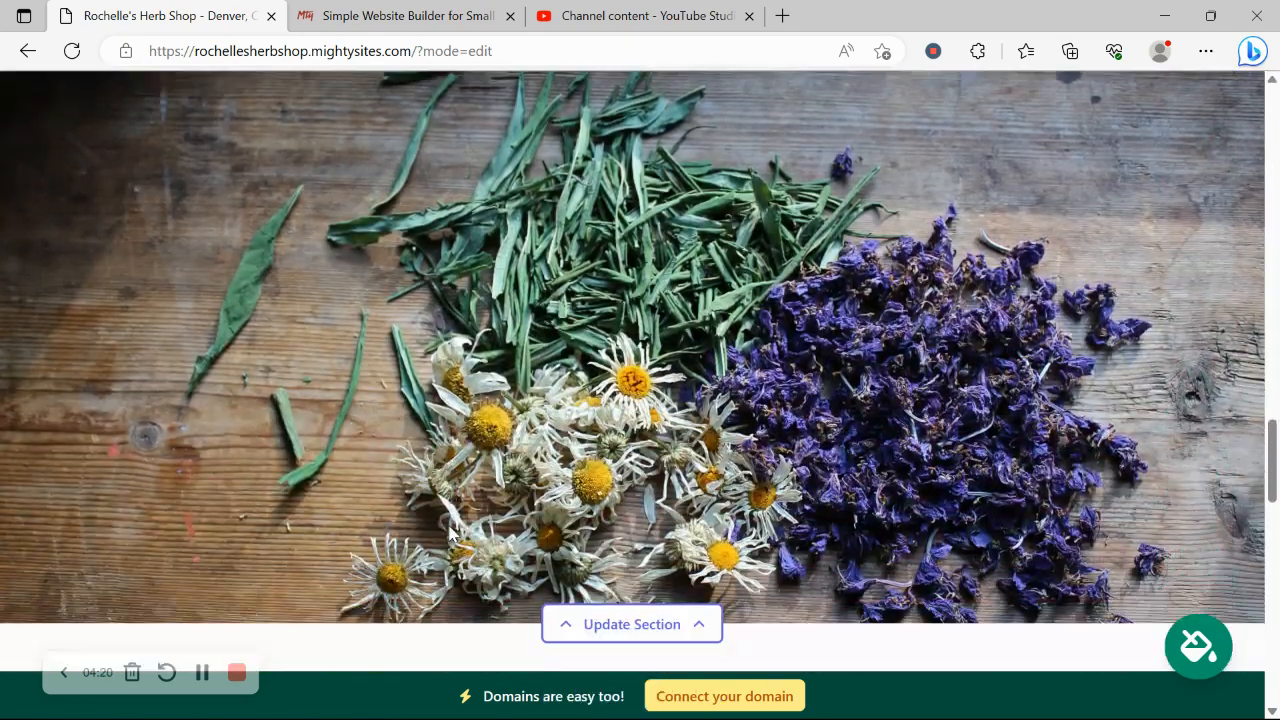
pyautogui.scroll(-8, 449, 533)
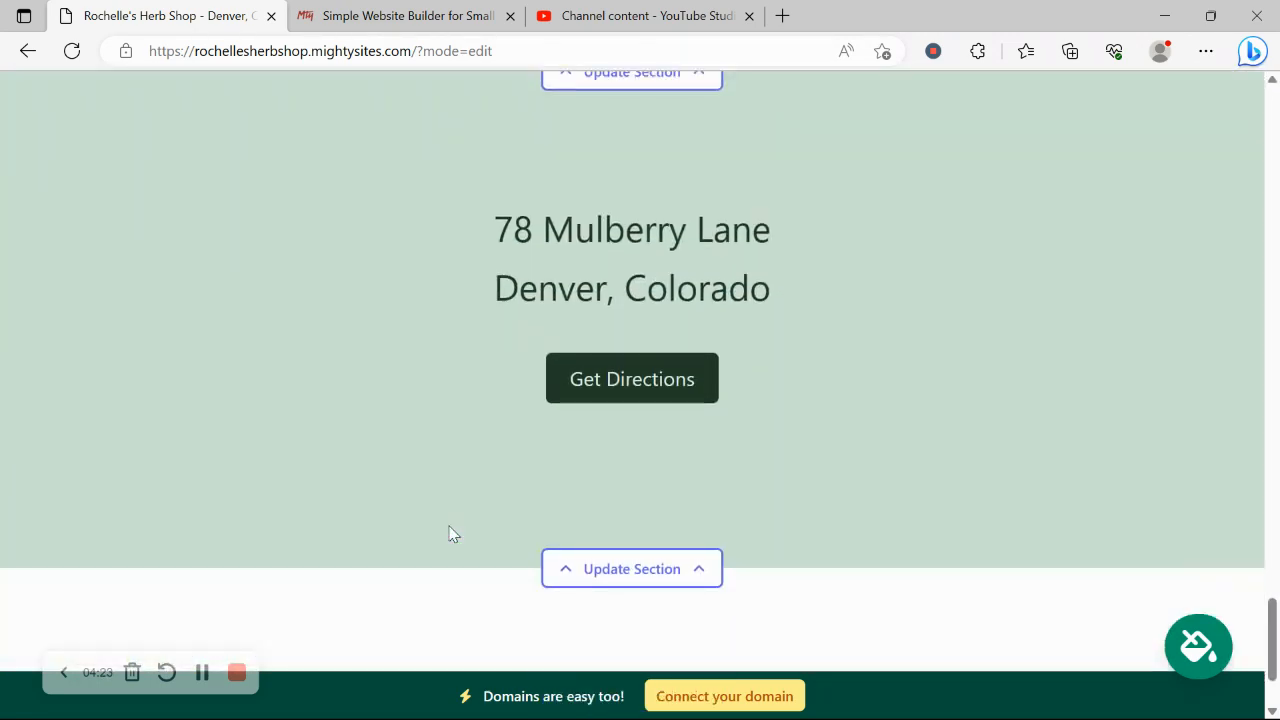
# Check the address section's weekly opening hours, then begin connecting a custom domain.
pyautogui.click(632, 568)
pyautogui.click(329, 536)
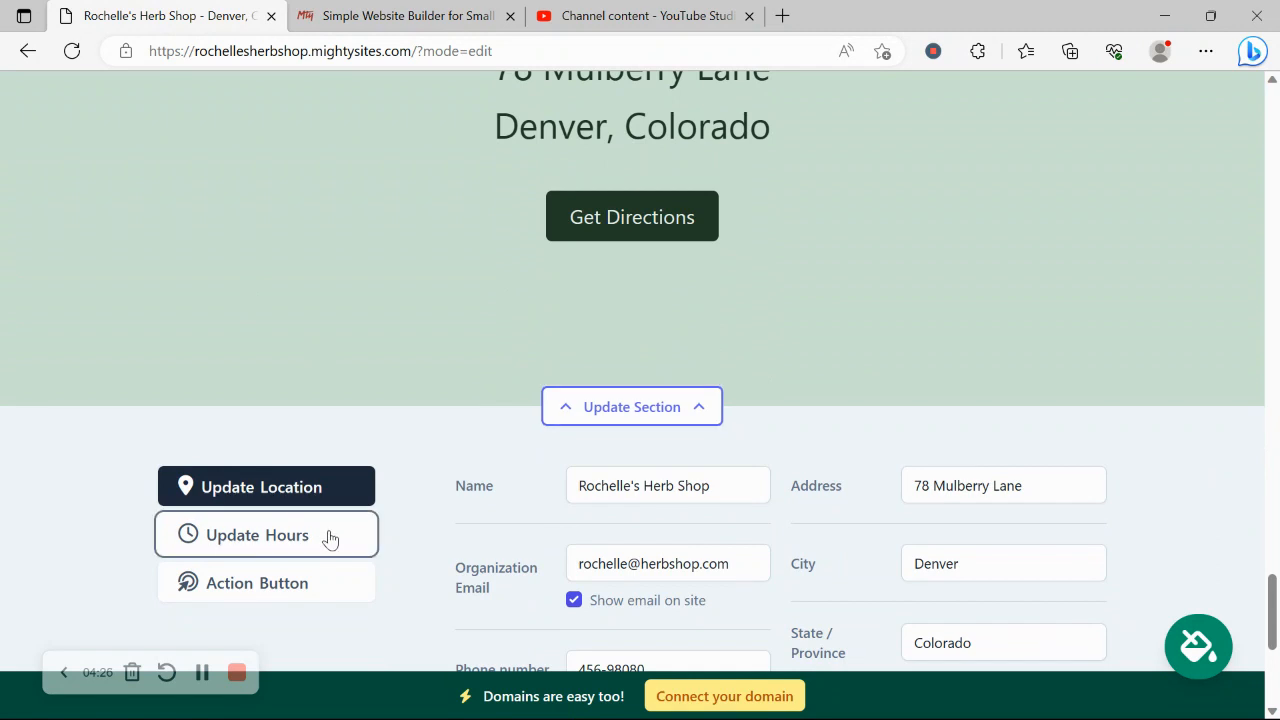
pyautogui.scroll(-3, 688, 433)
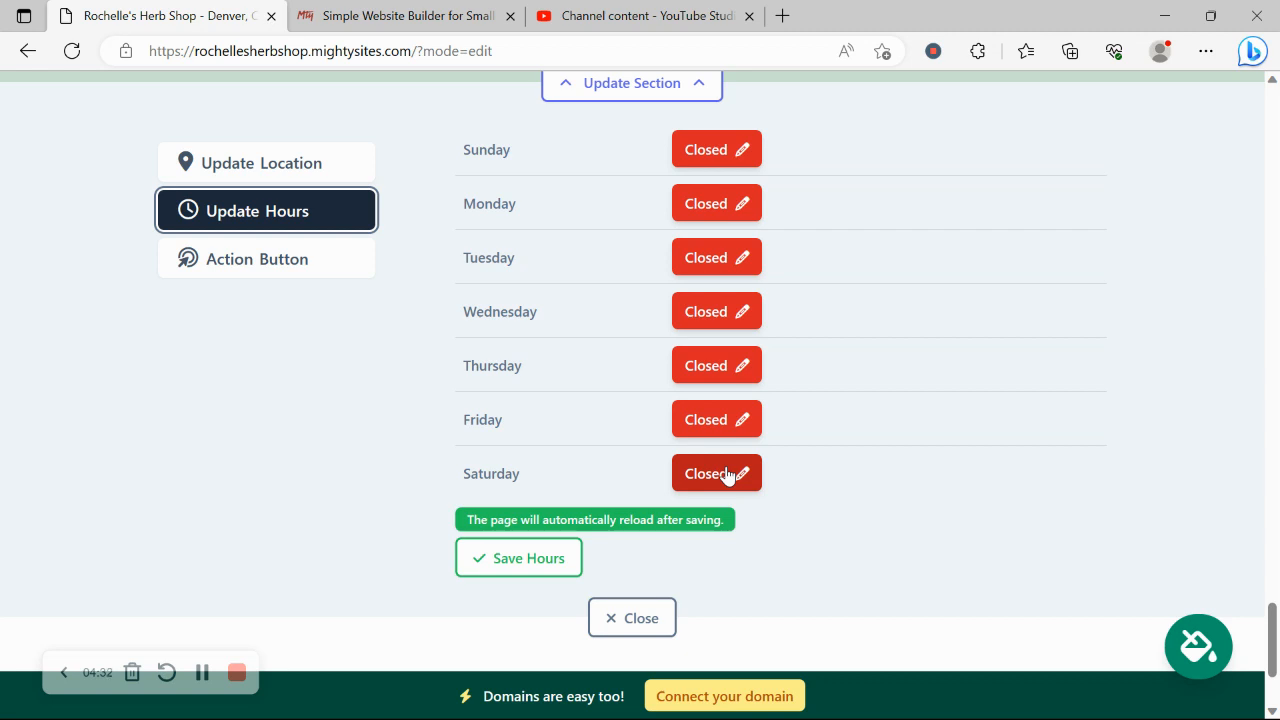
pyautogui.click(777, 698)
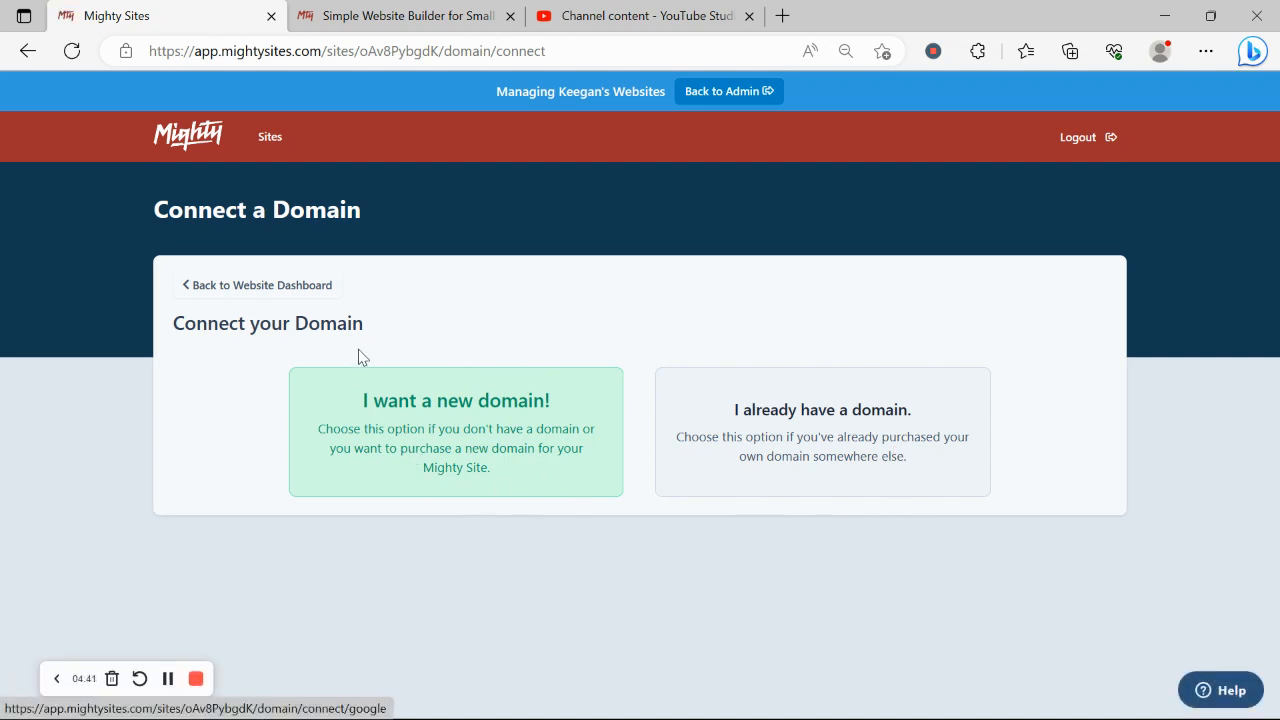
# Go back to the website dashboard and open rochellesherbshop.mightysites.com in a new tab.
pyautogui.click(295, 282)
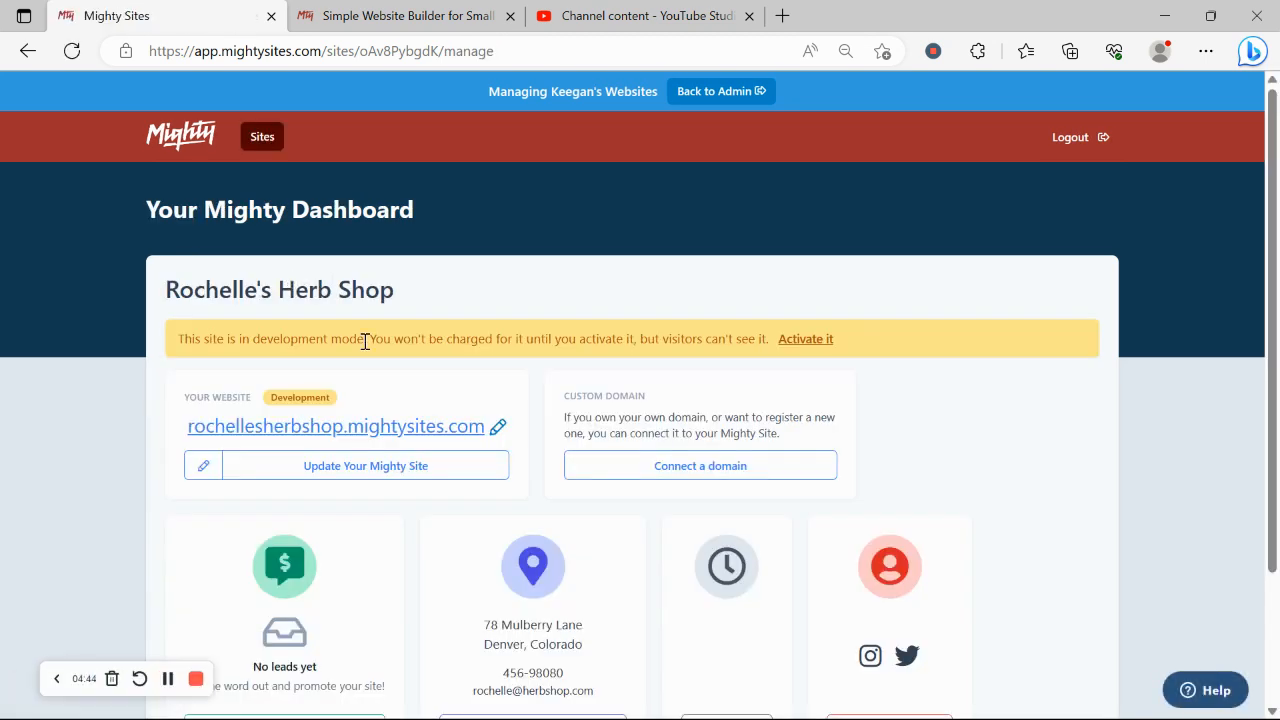
pyautogui.click(409, 424)
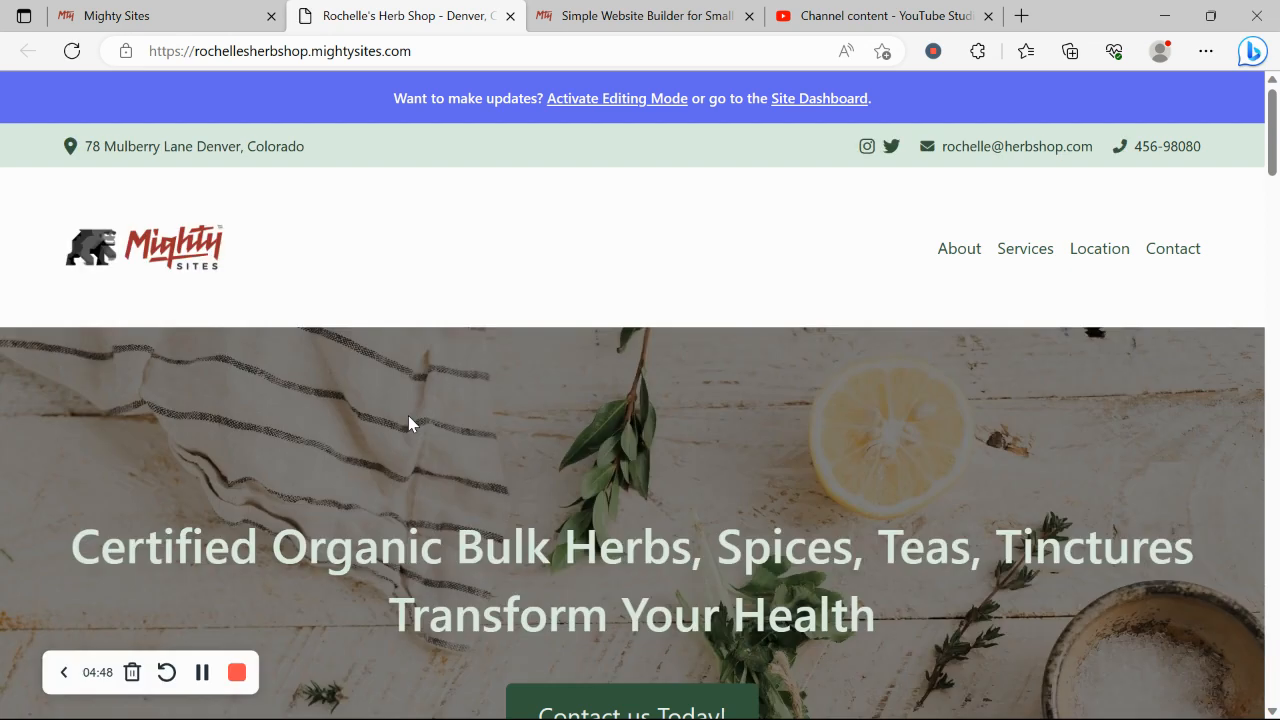
# Scroll the live herb shop page past the hero, welcome, About and dried-flowers banner sections.
pyautogui.scroll(-2, 408, 415)
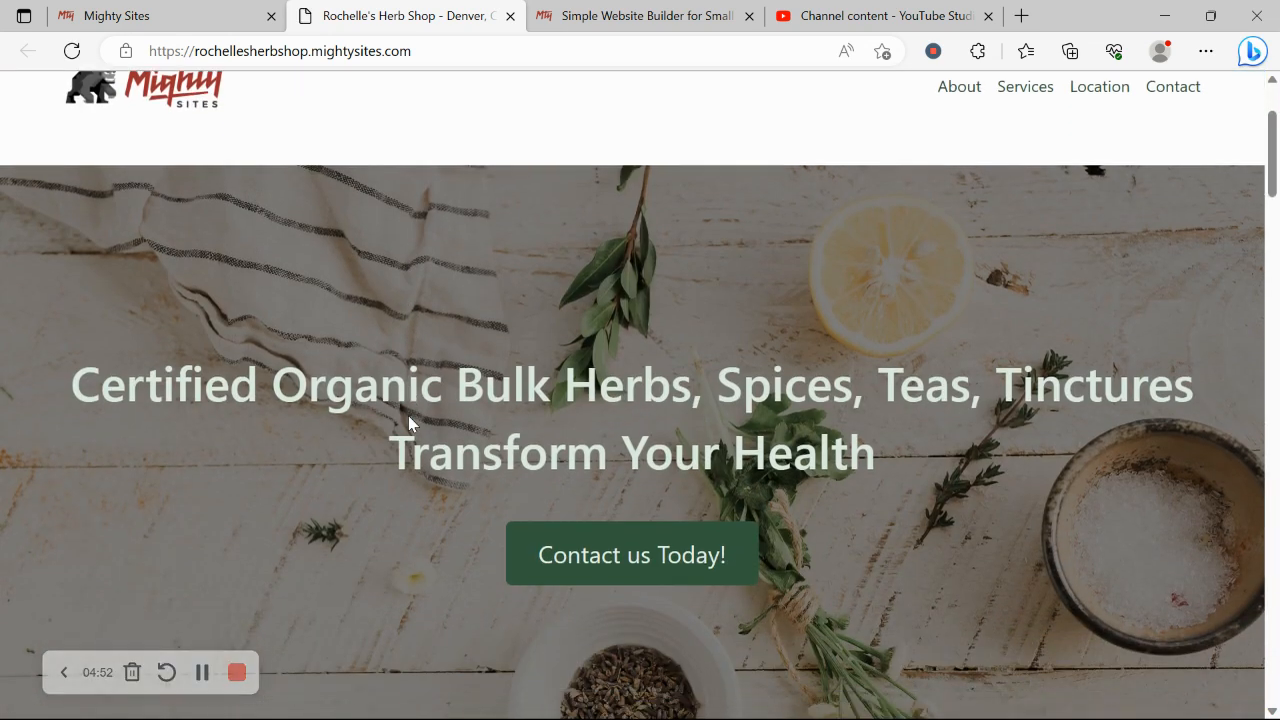
pyautogui.scroll(-2, 409, 422)
pyautogui.scroll(-5, 408, 415)
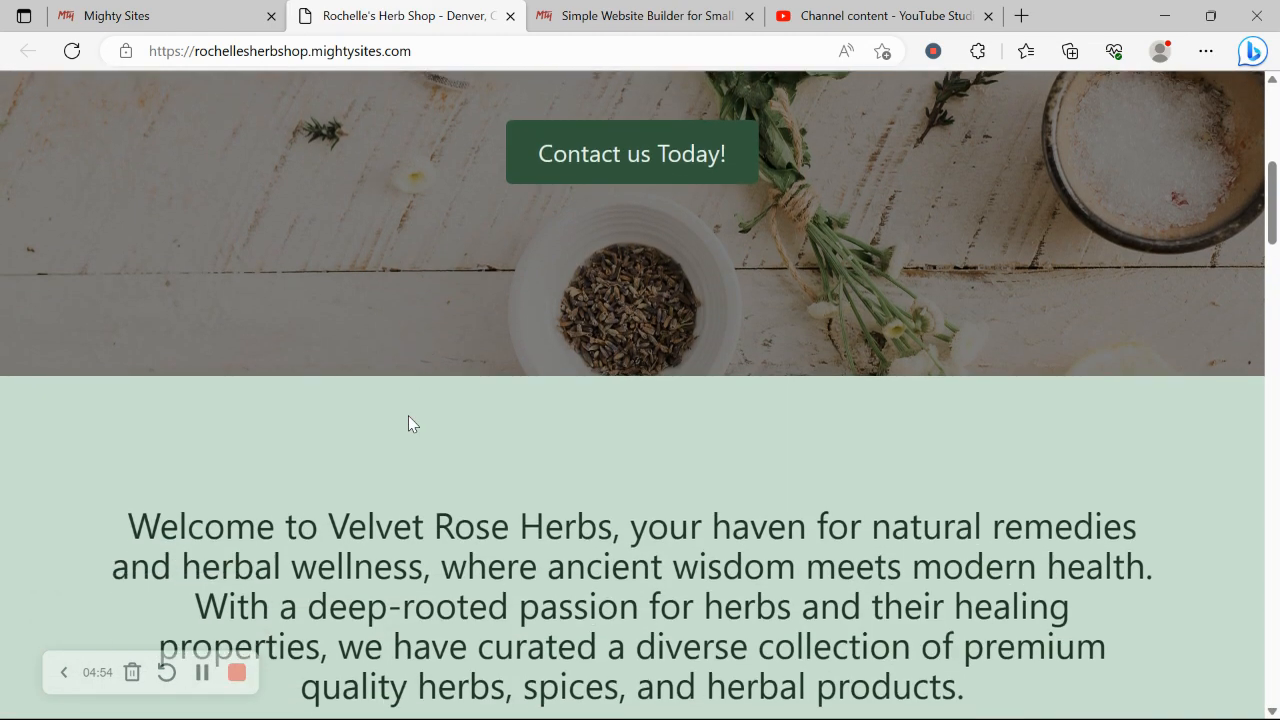
pyautogui.scroll(-5, 408, 415)
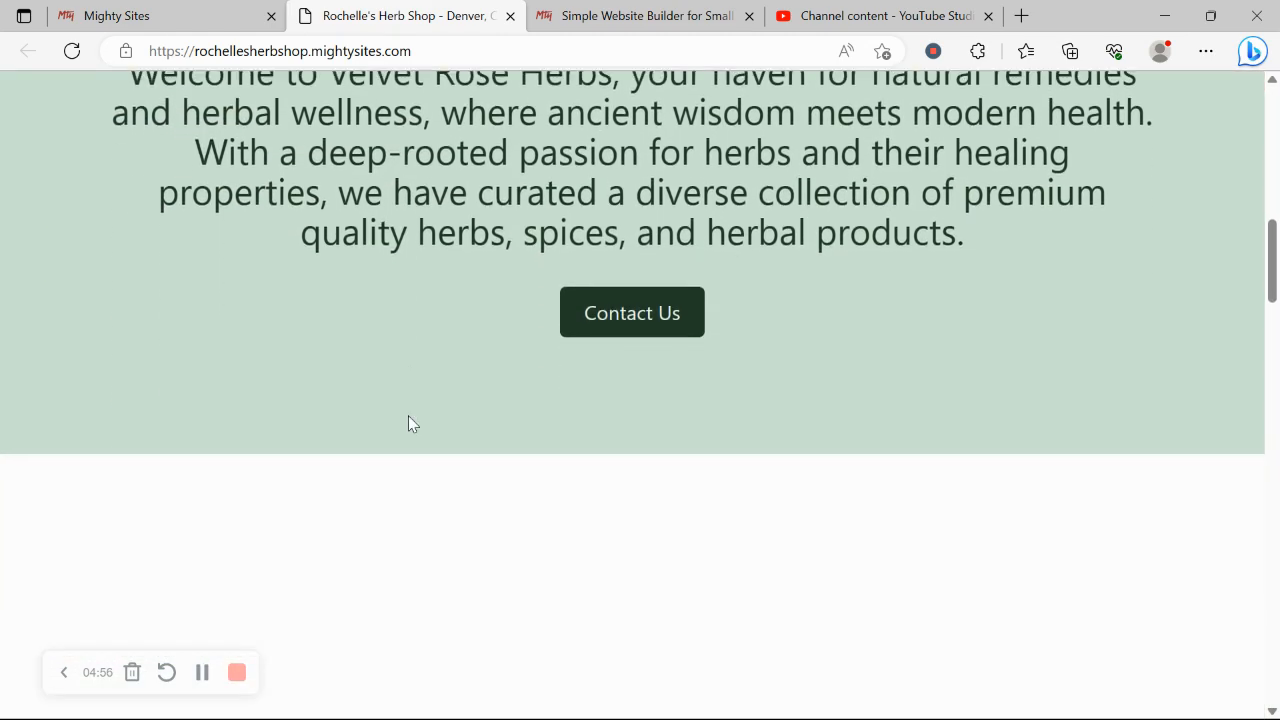
pyautogui.scroll(-4, 409, 416)
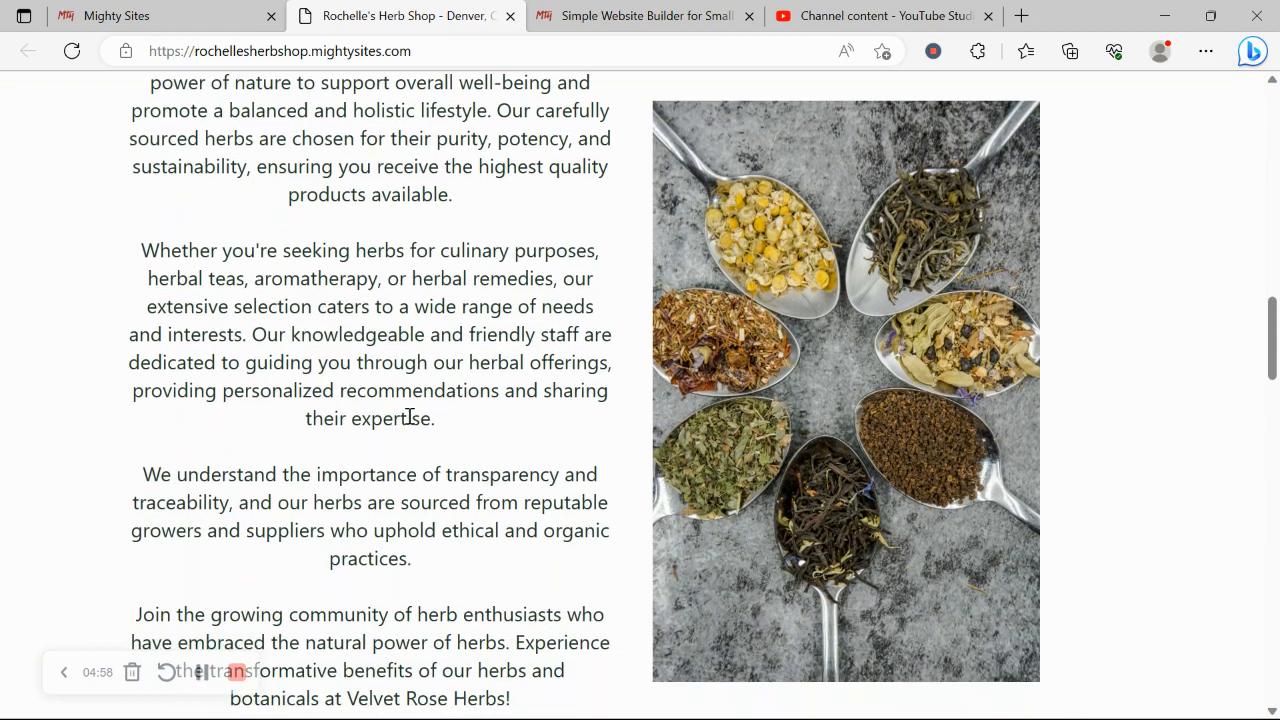
pyautogui.scroll(-6, 408, 415)
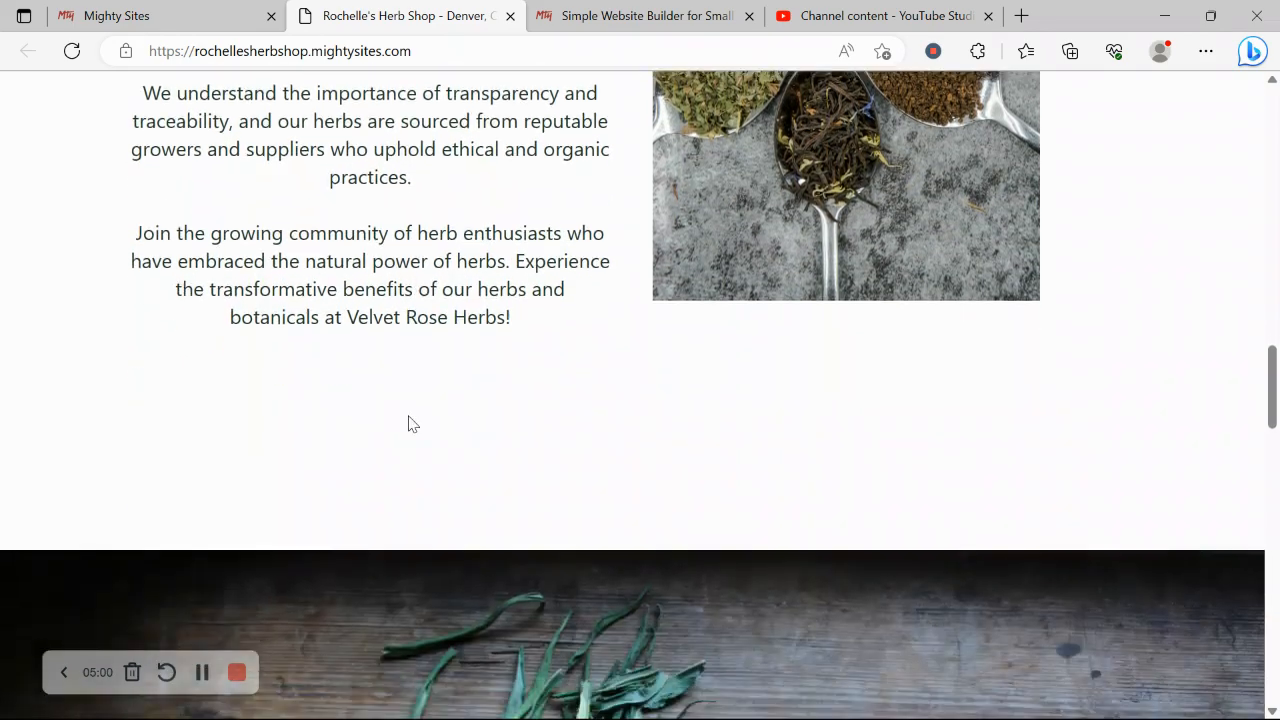
pyautogui.scroll(-8, 408, 422)
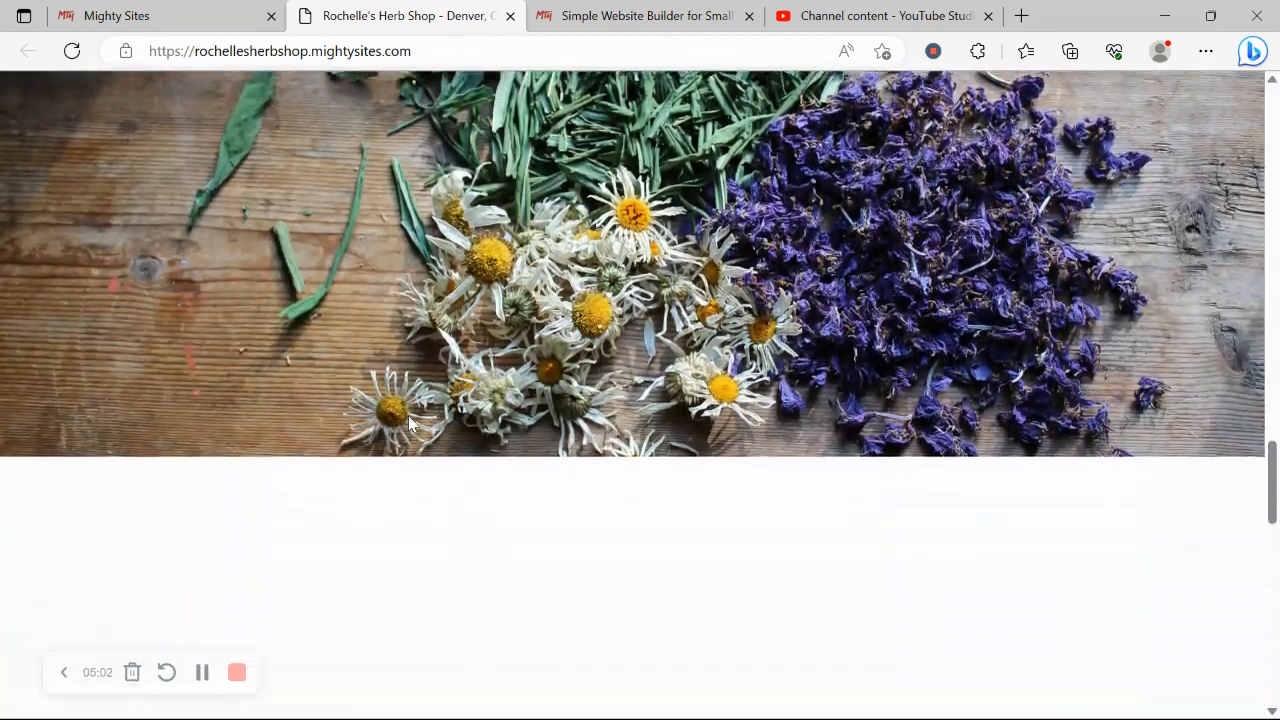